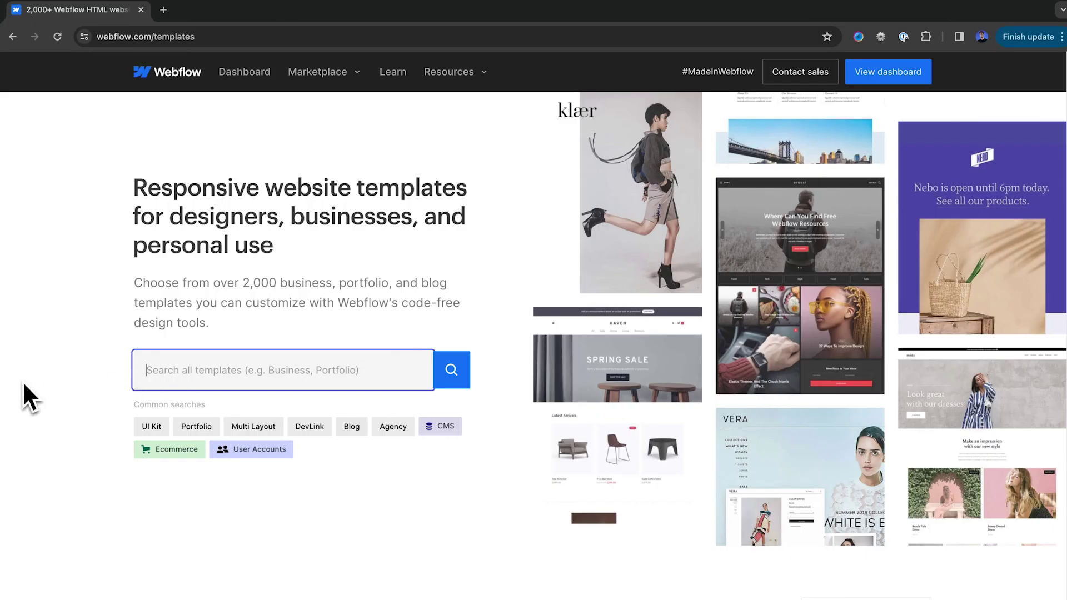
Search the template marketplace for 'Portfolio' and browse a result's demo site, including its Services section
text(Portfolio)
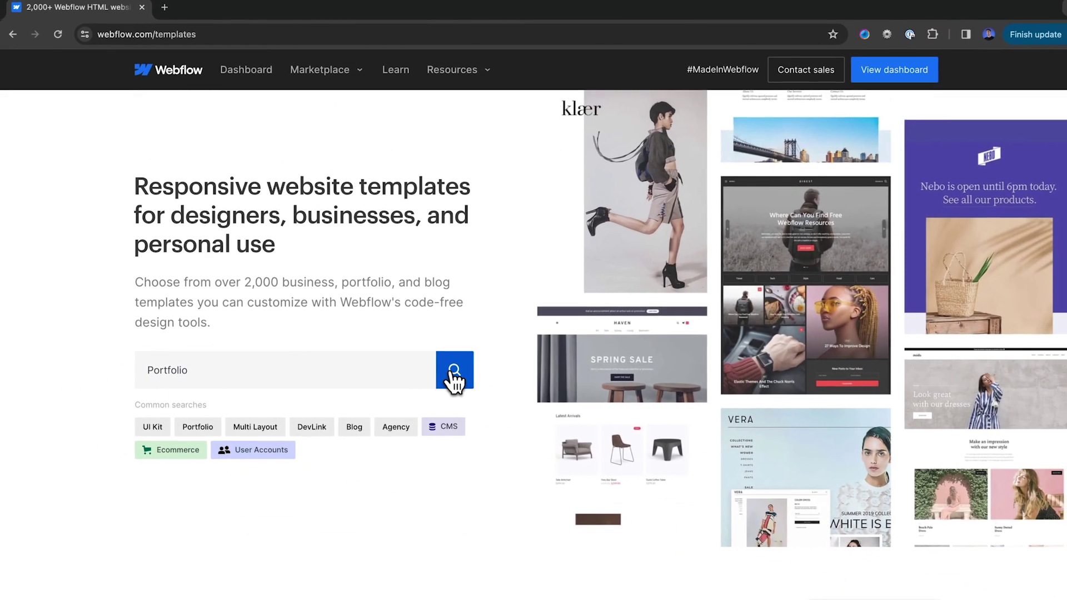
click(904, 374)
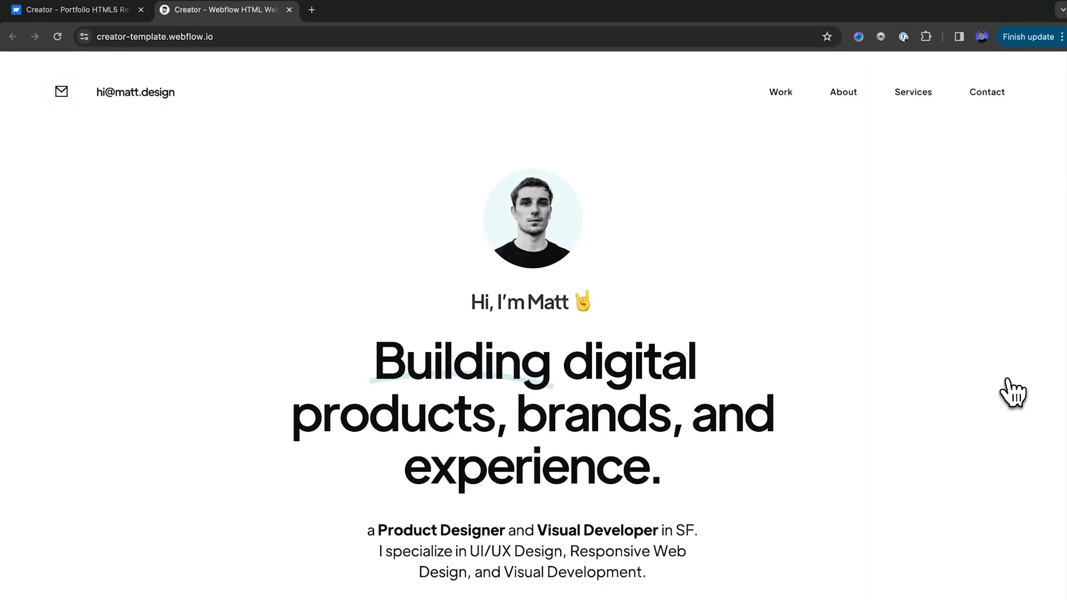
scroll(992, 480, down, 6)
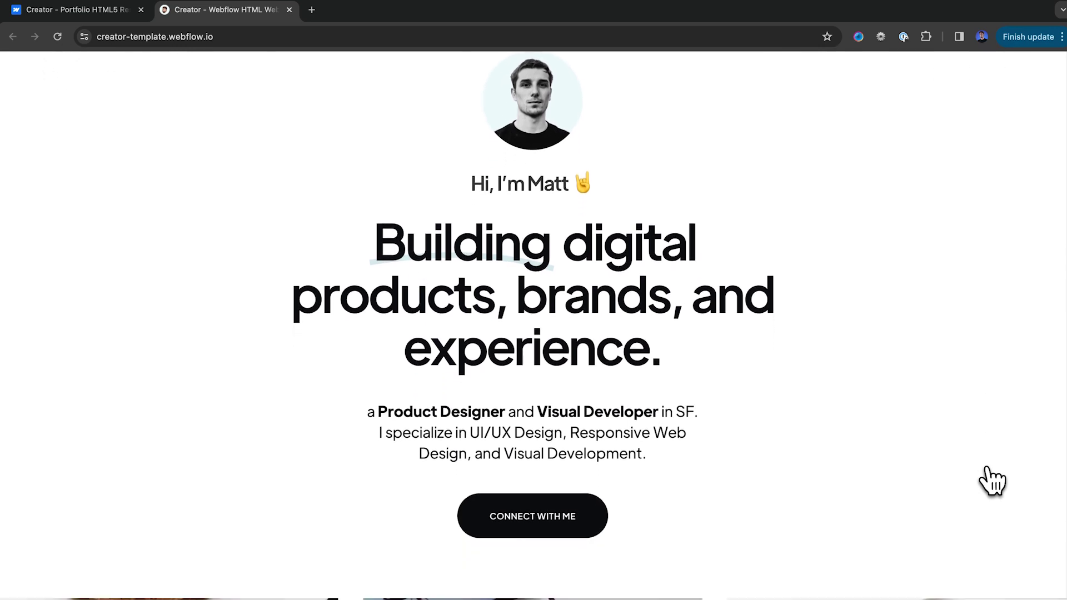
scroll(992, 480, up, 6)
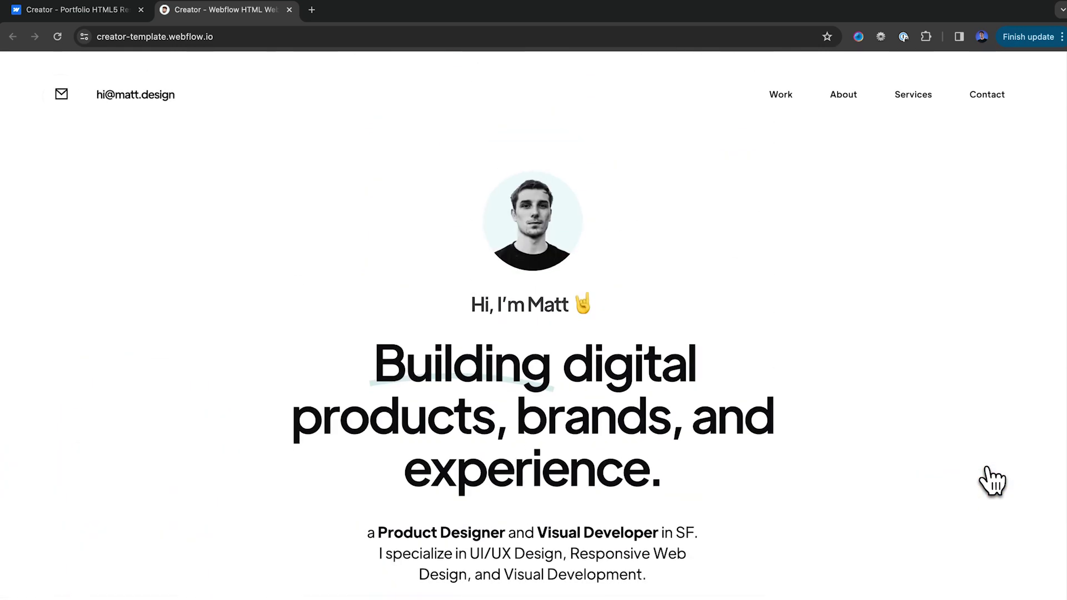
click(925, 92)
scroll(870, 516, down, 12)
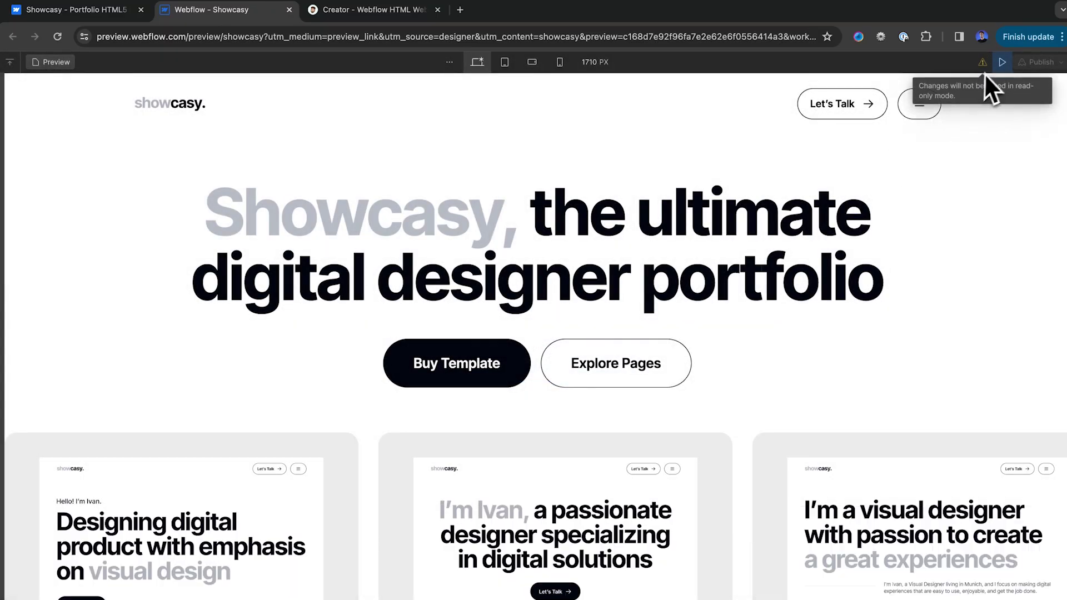
Leave the preview and browse the template's Pages and CMS collection lists in the read-only Designer
click(1002, 62)
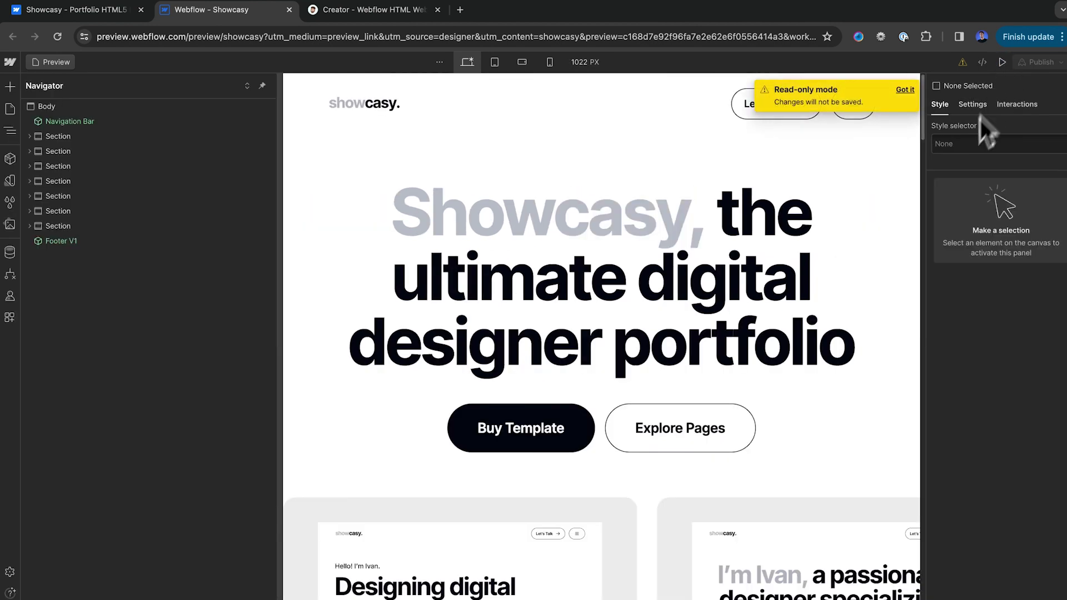
click(10, 109)
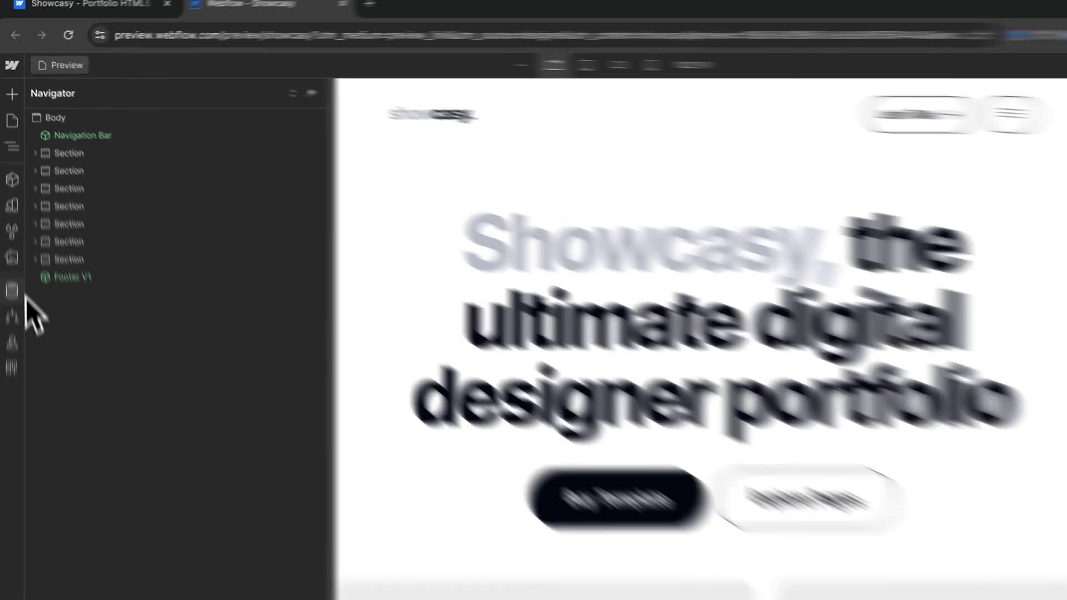
click(10, 252)
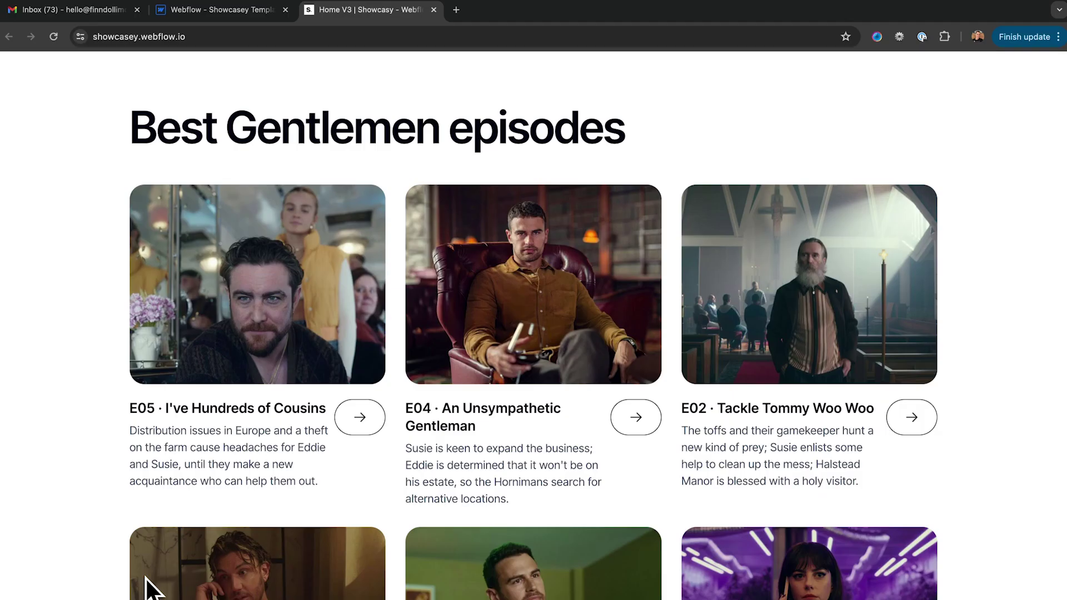
scroll(144, 584, down, 3)
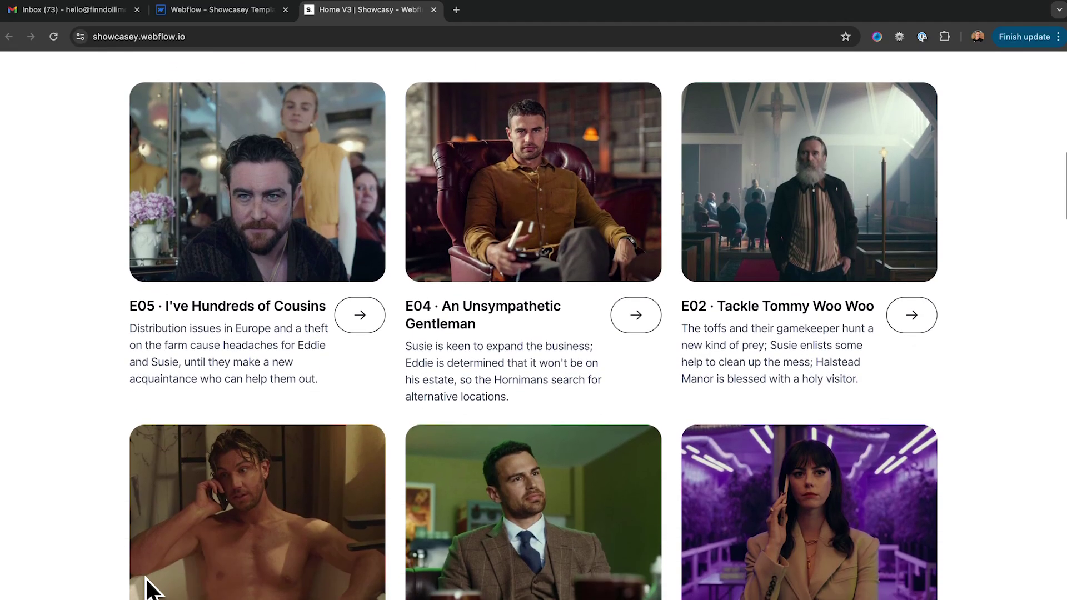
scroll(147, 584, down, 5)
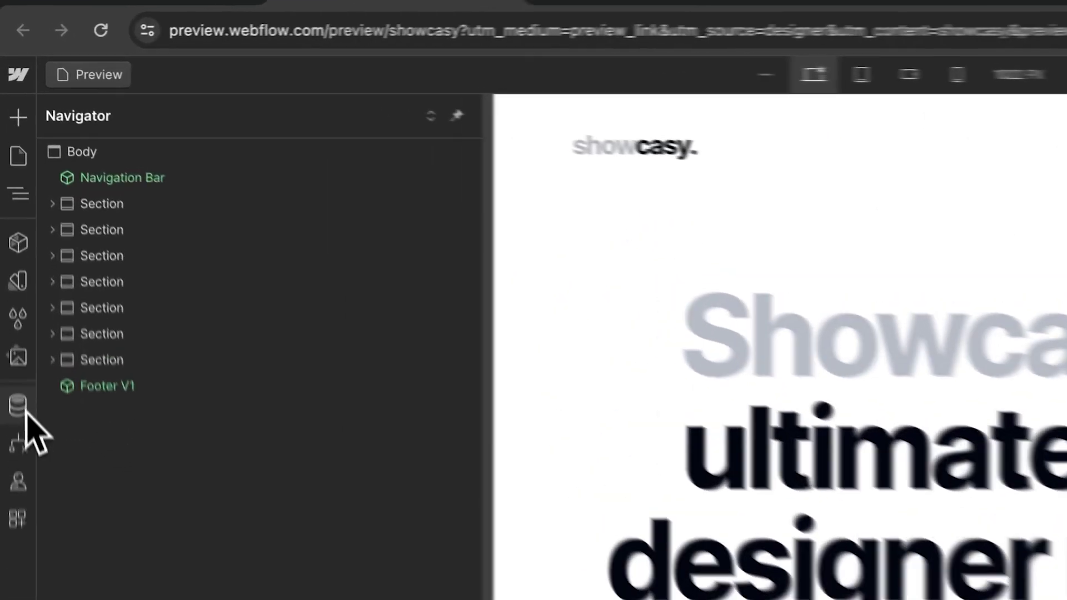
click(10, 251)
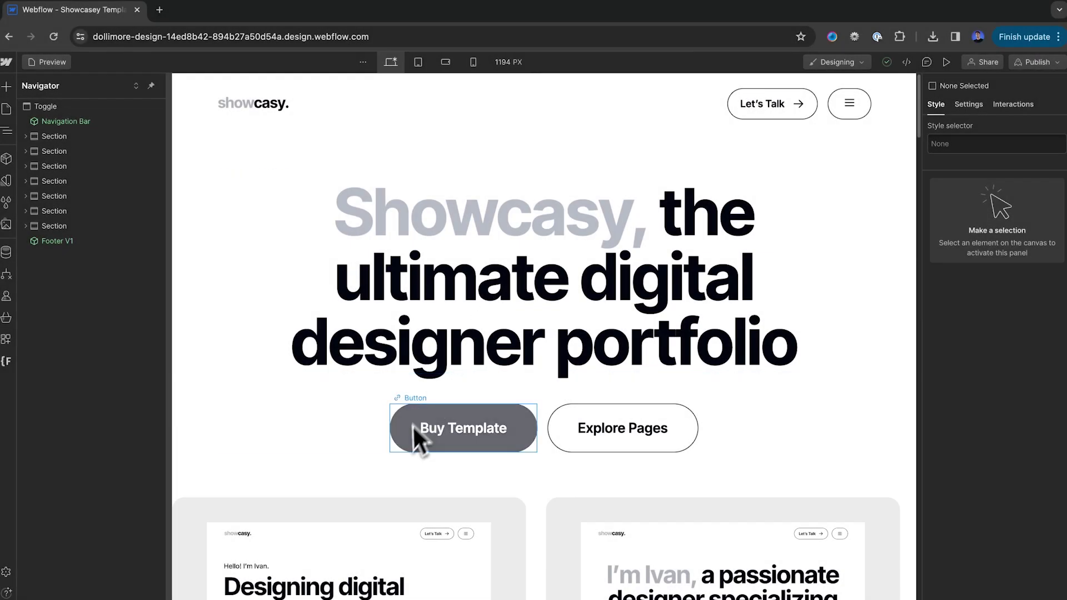
Expand the Home Pages and About Pages folders in the Pages panel to list Home V1–V3 and About Me V1–V3
click(6, 114)
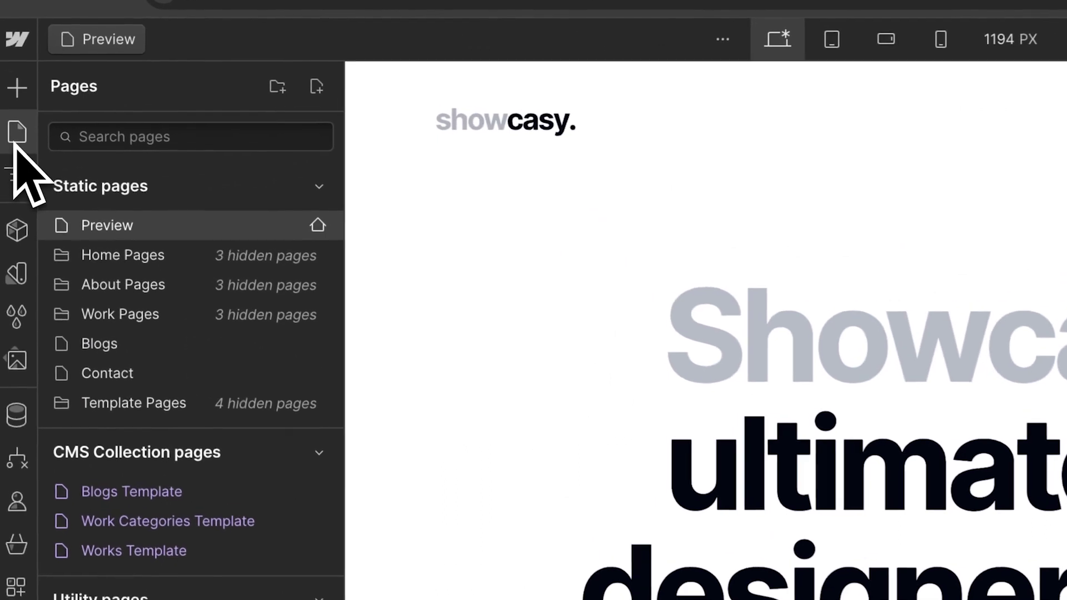
click(250, 258)
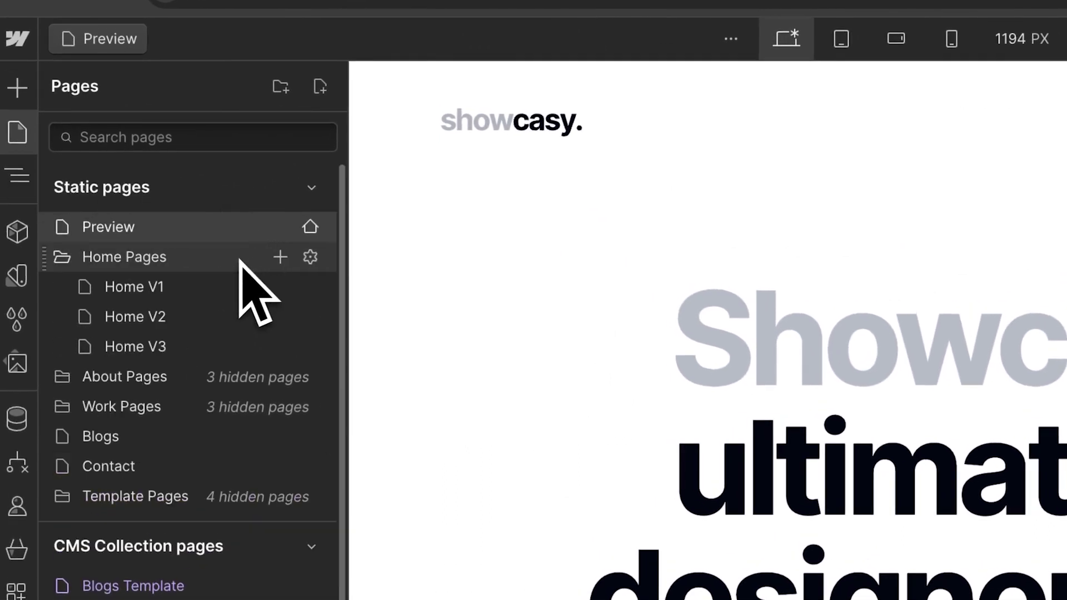
click(182, 384)
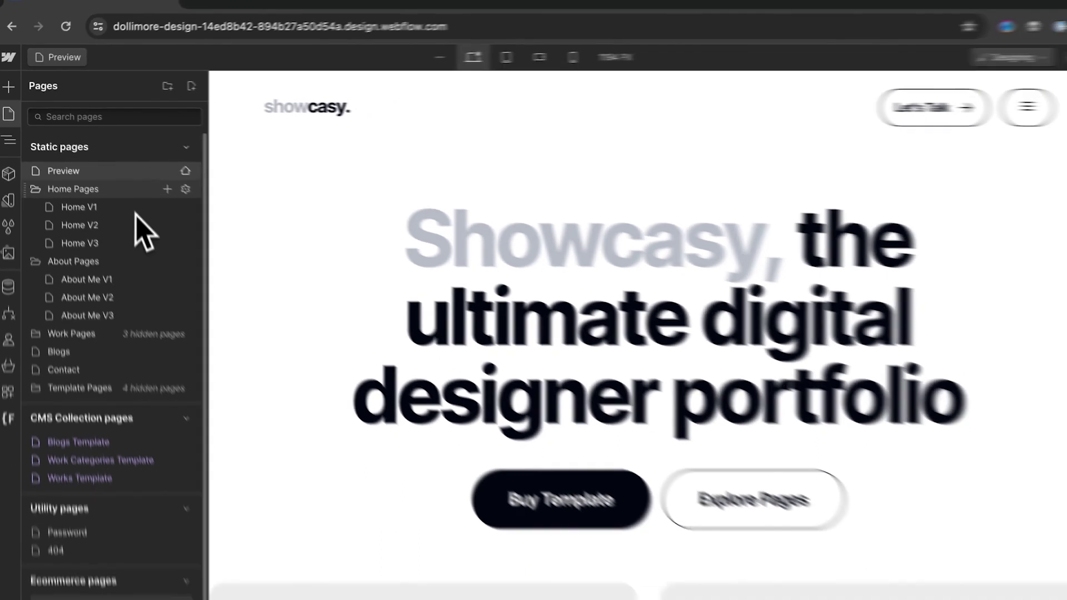
click(233, 258)
click(70, 189)
click(85, 176)
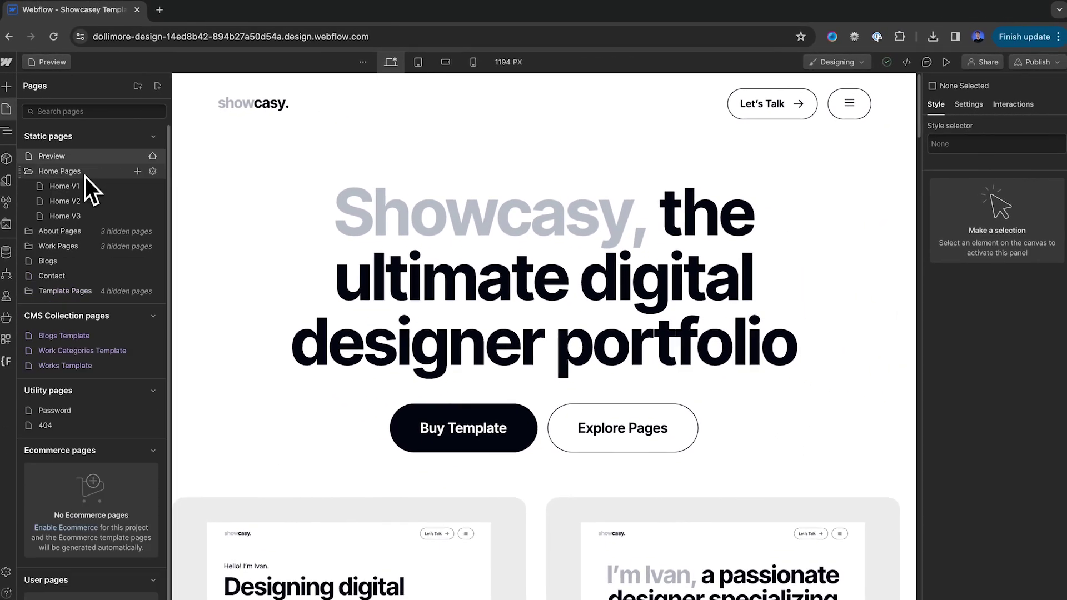
click(100, 230)
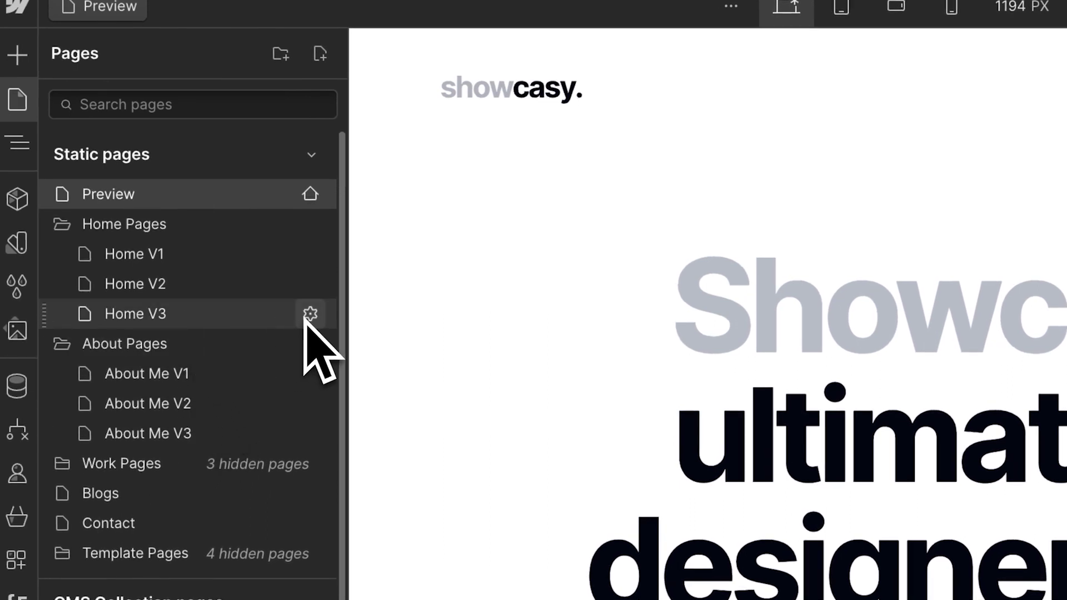
Move Home V3 to the top level as the home page and delete the Old Home page
drag(51, 312, 71, 229)
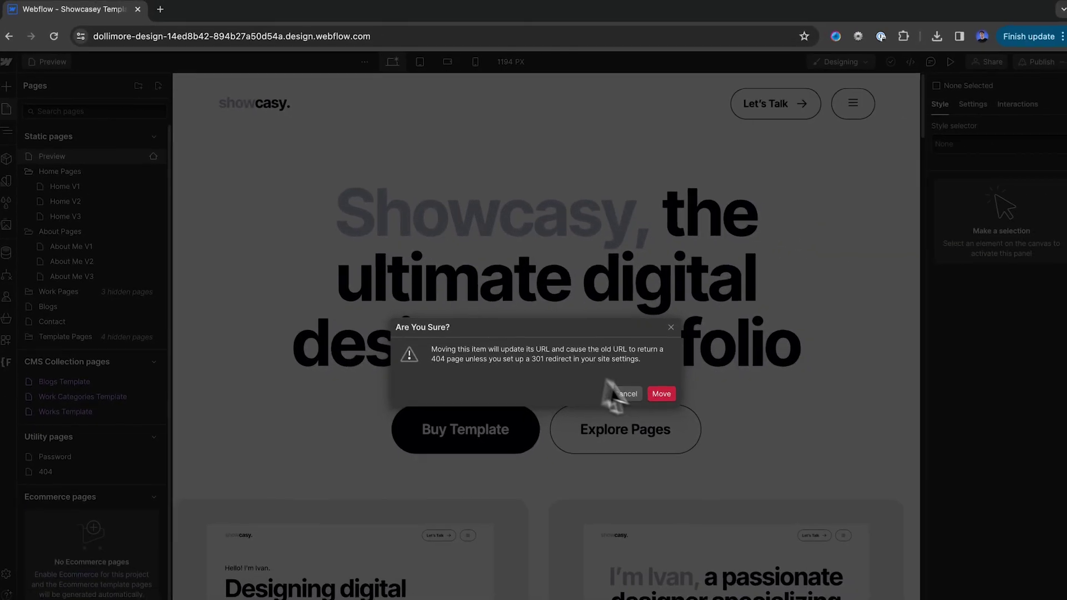
click(687, 404)
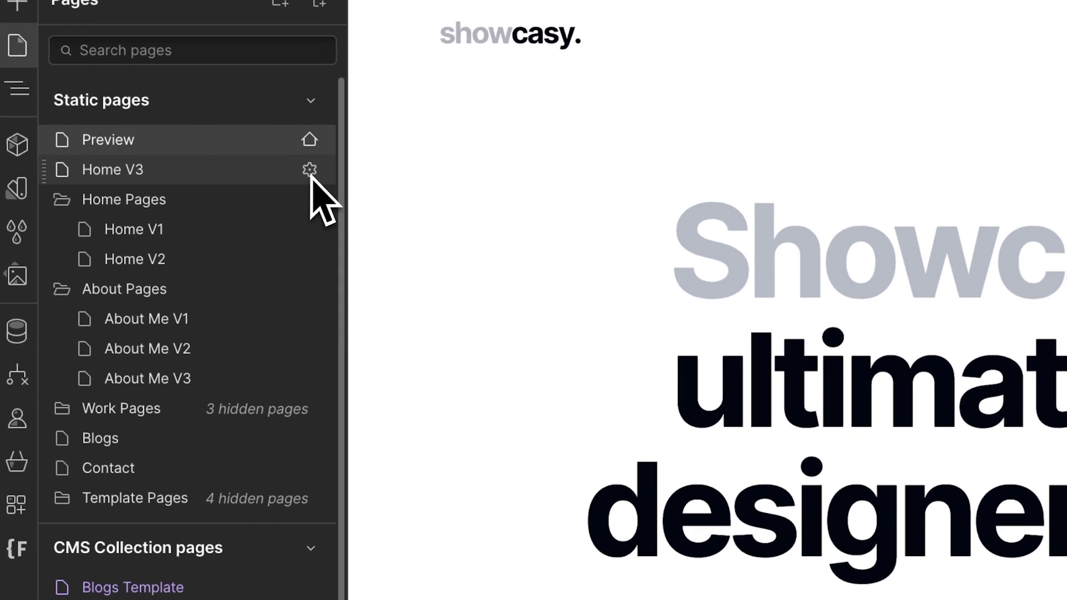
click(152, 170)
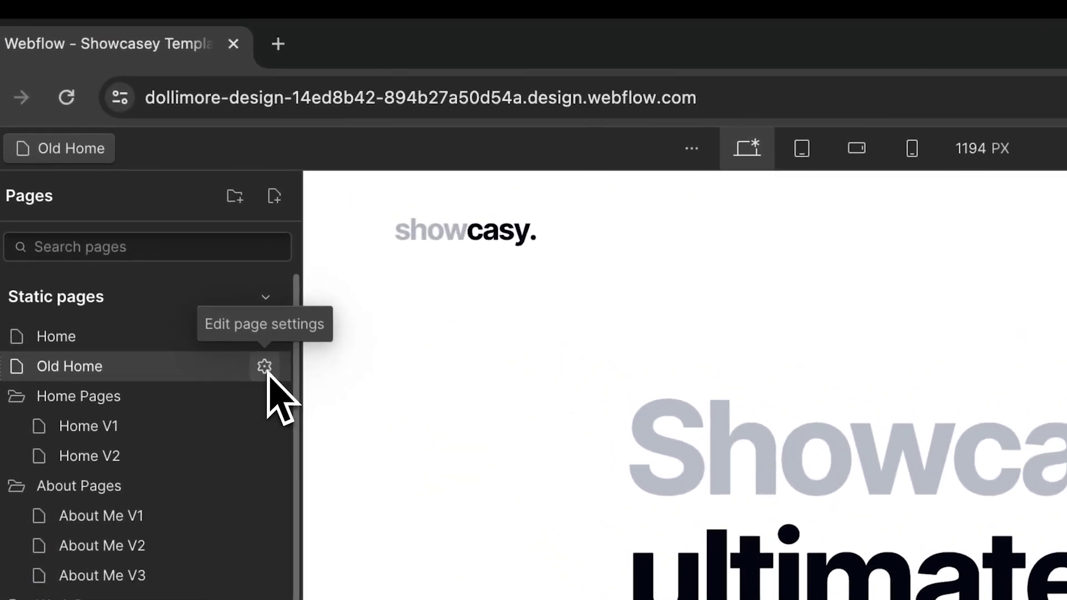
click(153, 171)
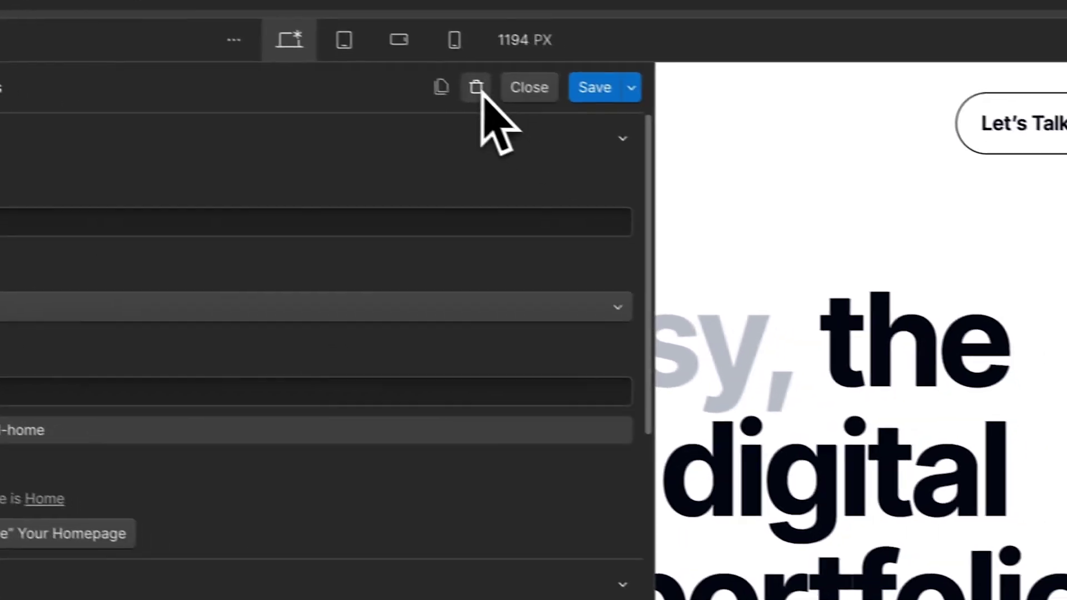
click(935, 196)
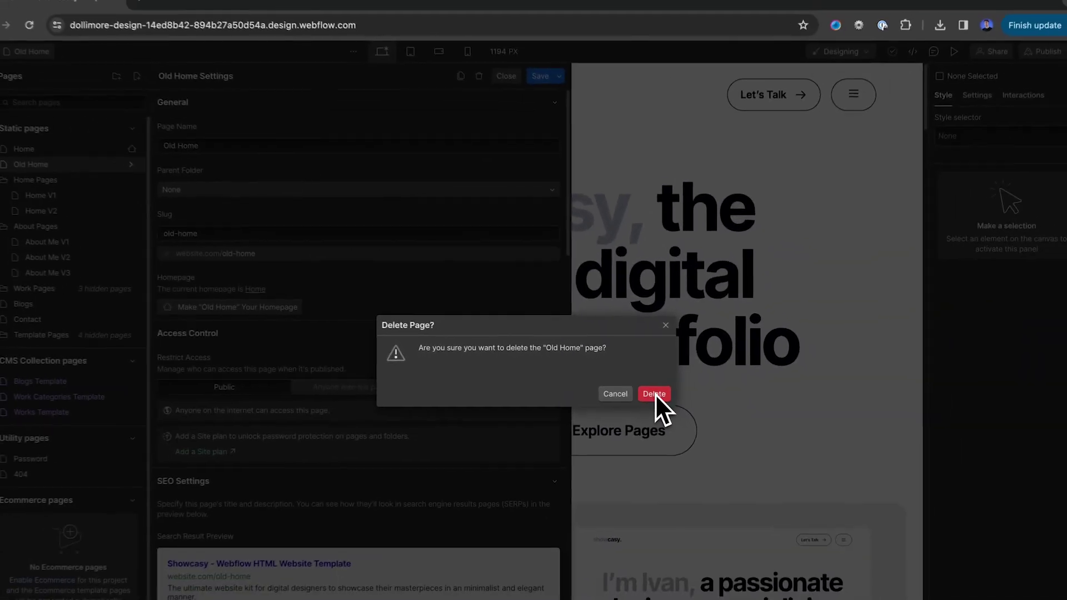
click(657, 394)
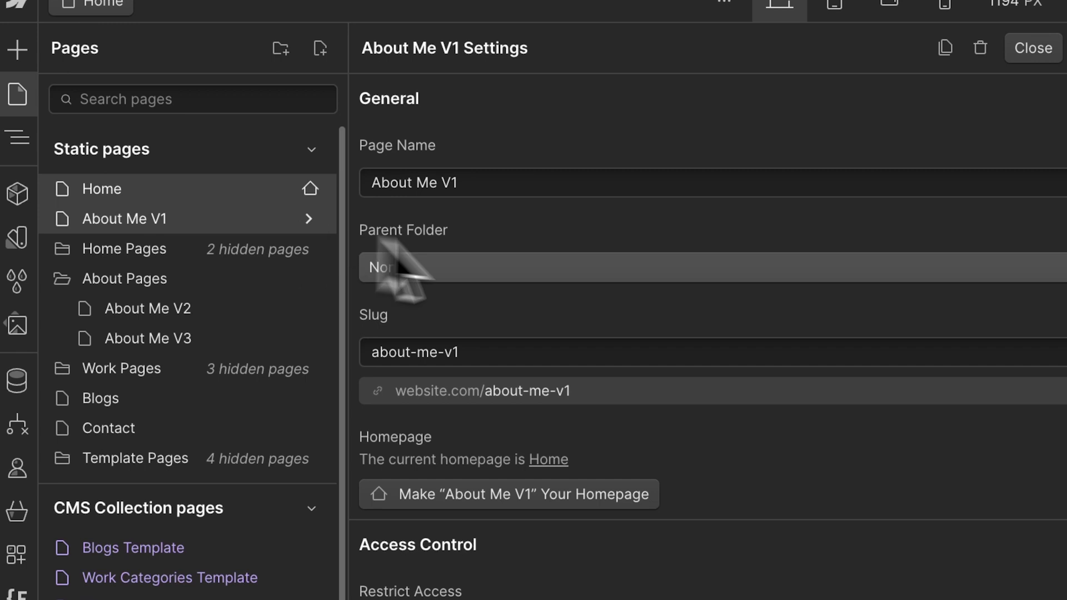
Rename About Me V1 to 'About page' with the slug 'about'
drag(484, 182, 447, 183)
key(ctrl+a)
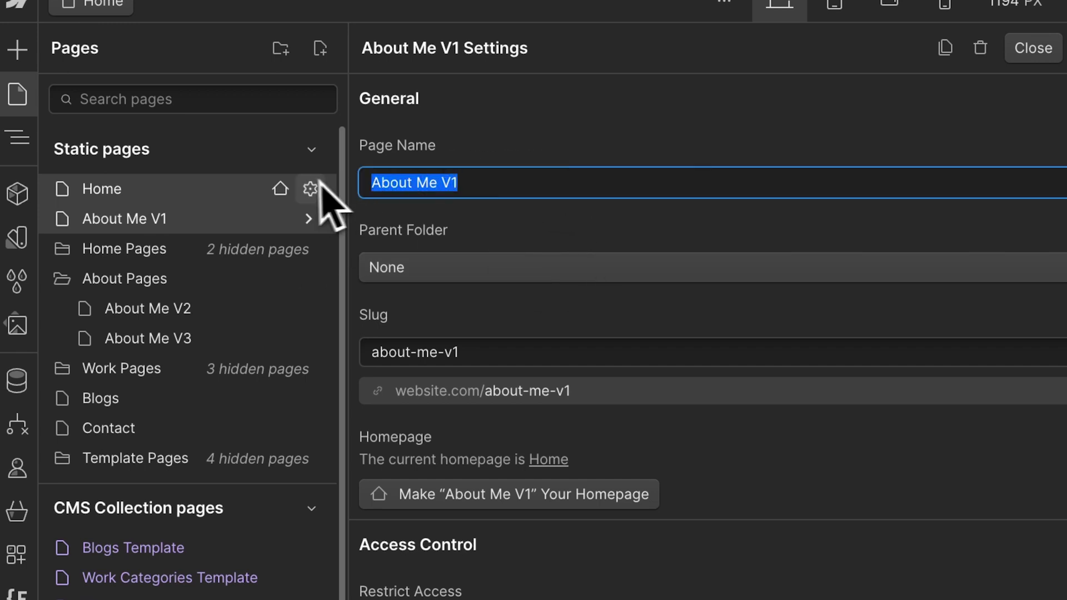
text(Abo)
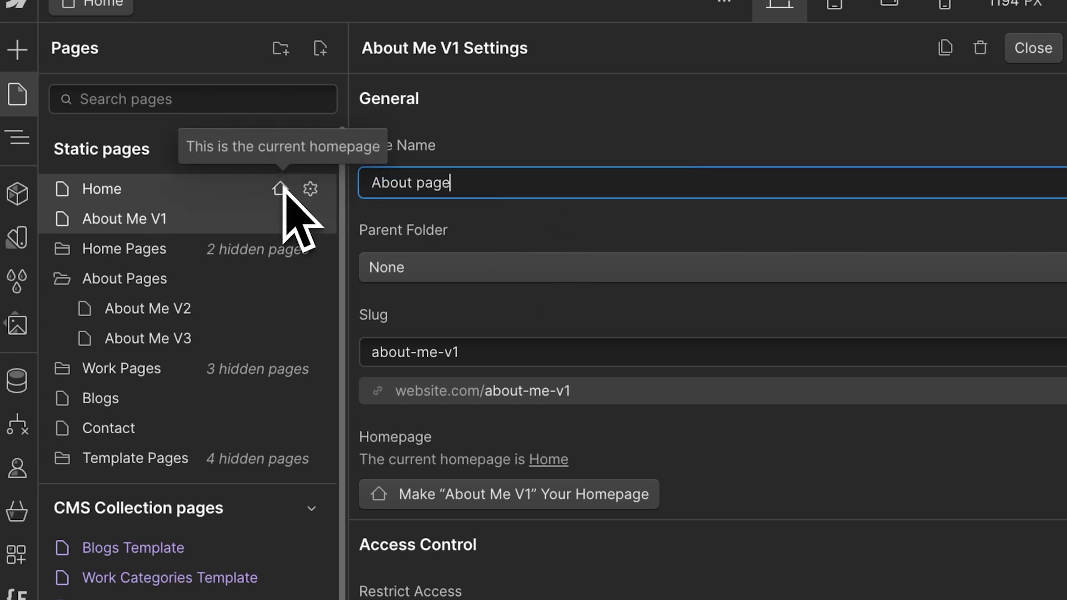
text(ut page)
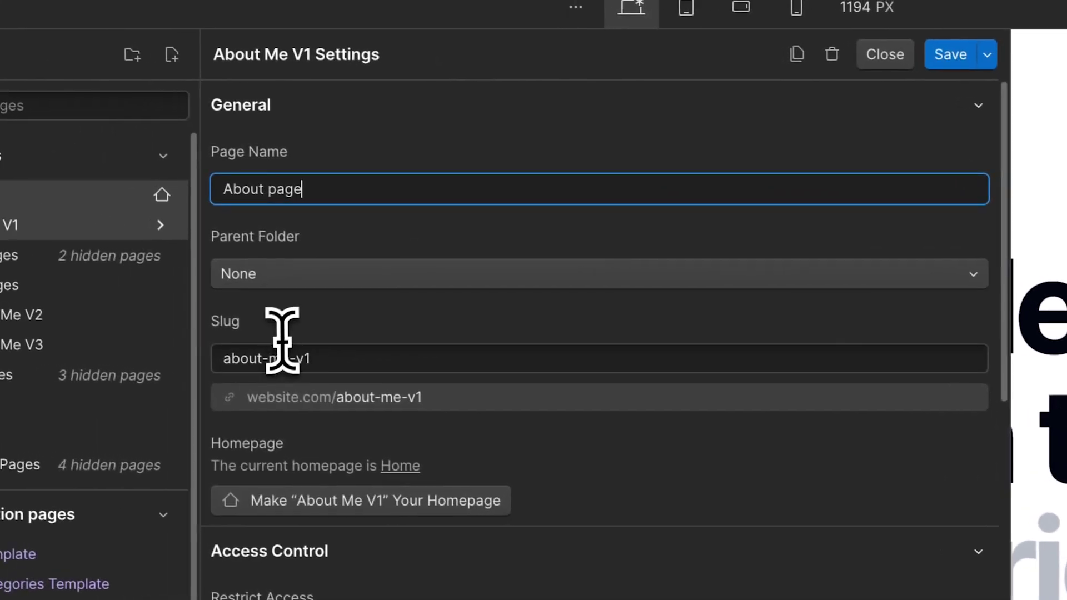
drag(275, 350, 424, 357)
key(BackSpace)
key(BackSpace)
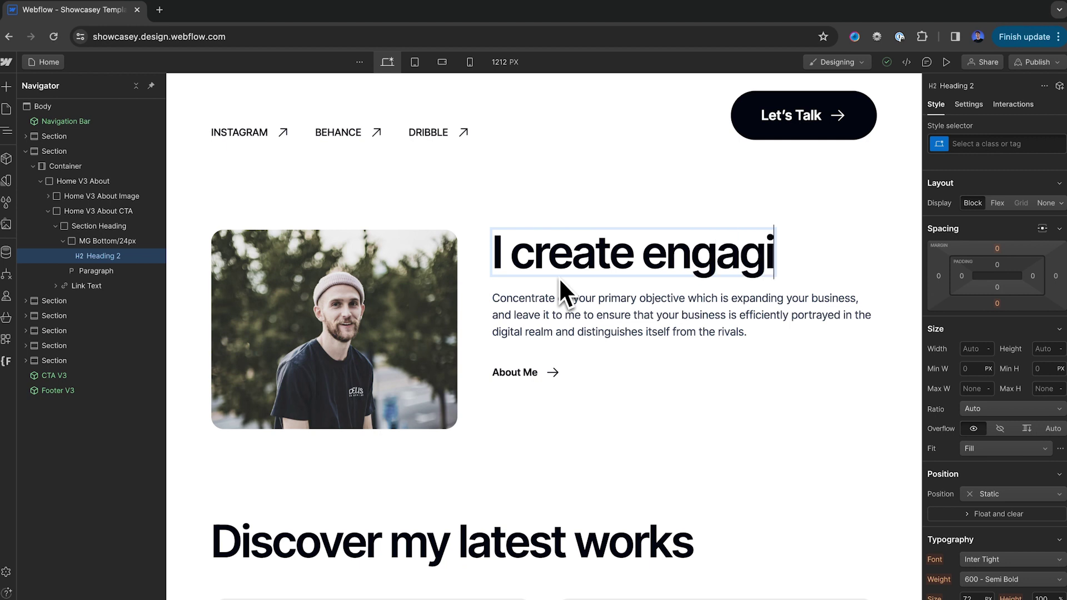
Finish the about heading text and replace the portrait with the uploaded photo of the man in headphones
text(sites fo)
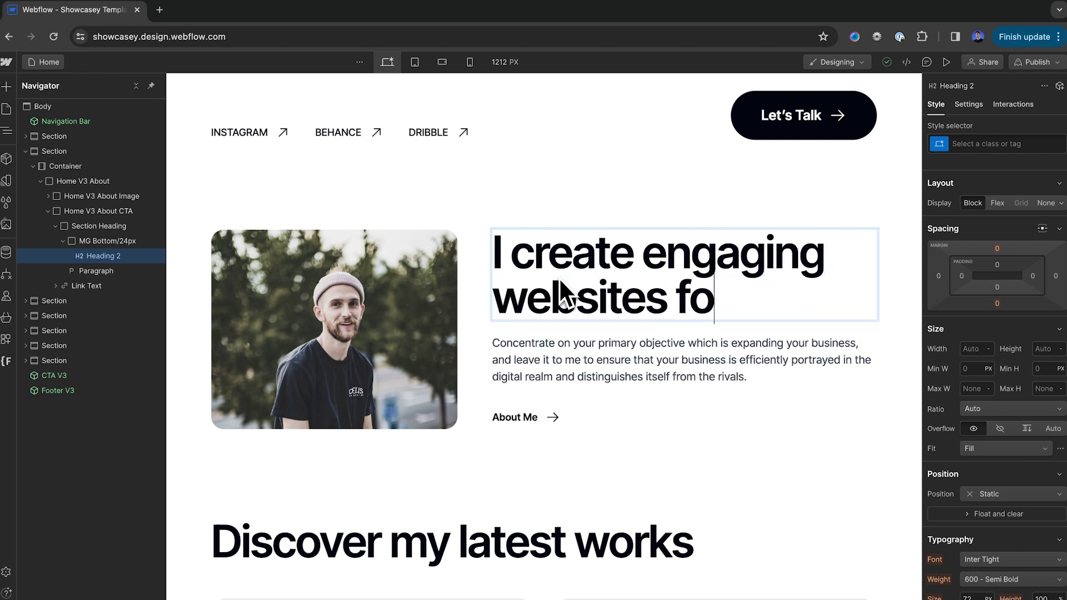
text(r startups)
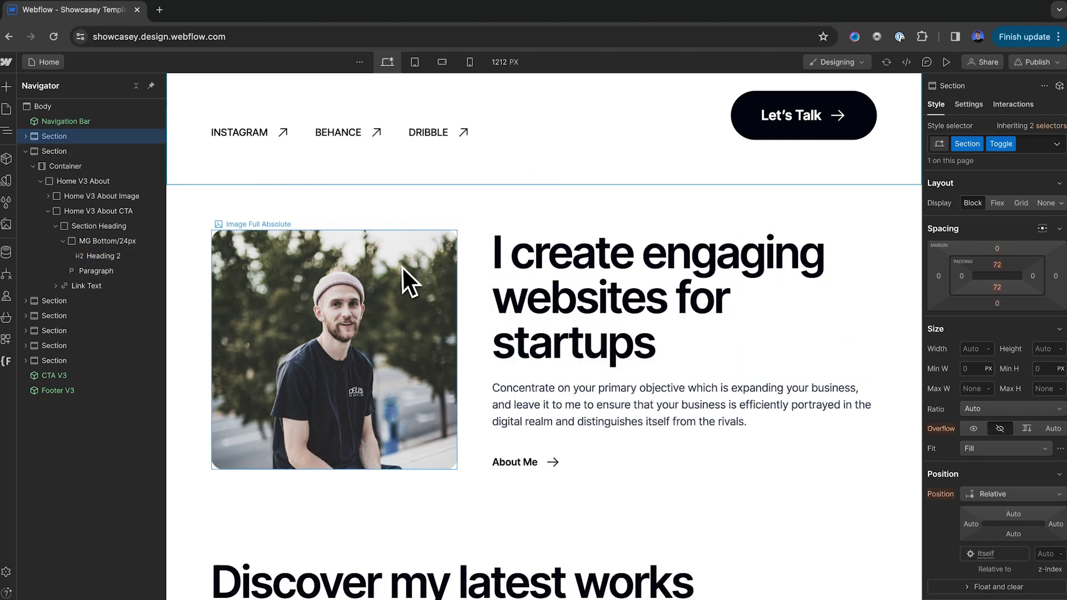
click(404, 272)
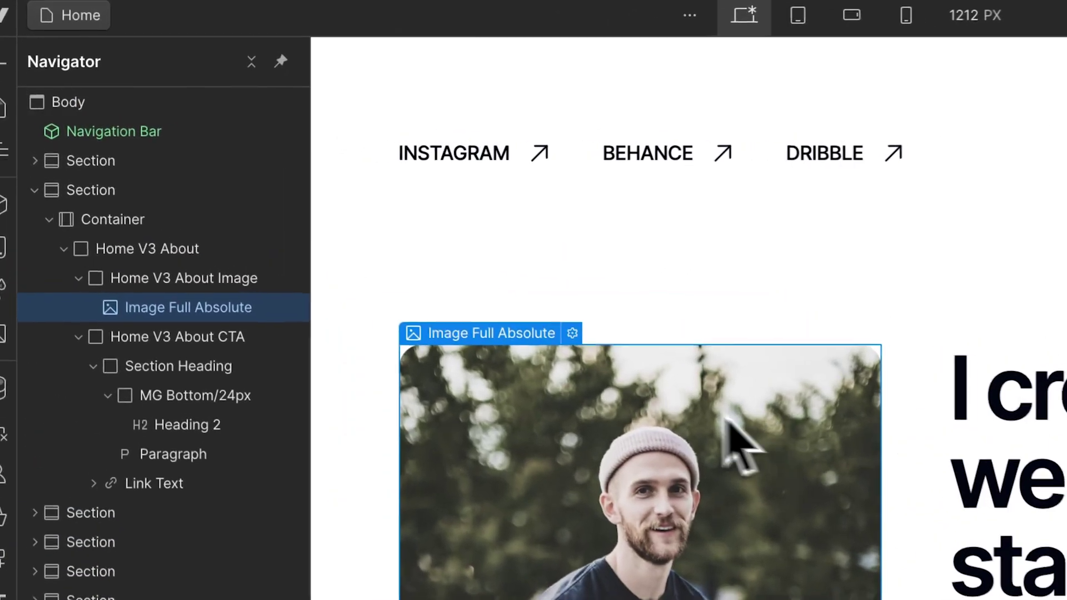
click(572, 333)
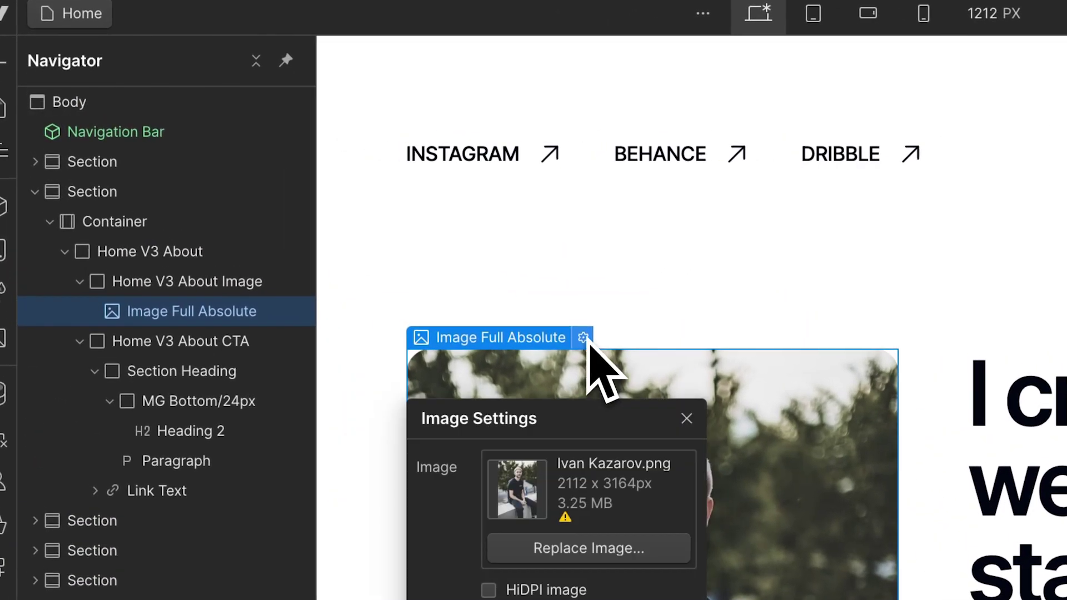
click(578, 549)
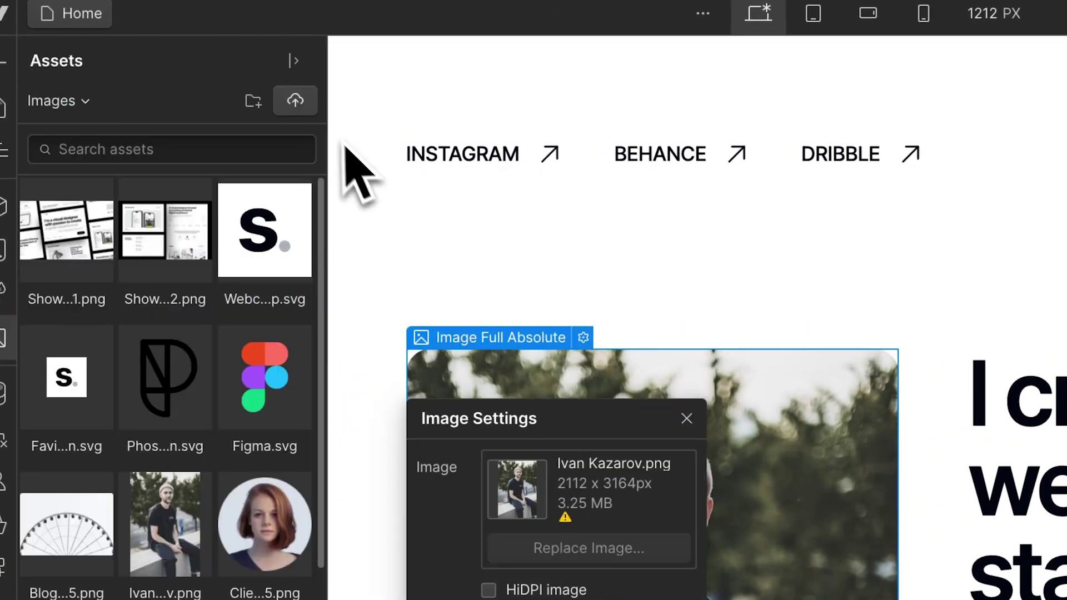
click(295, 100)
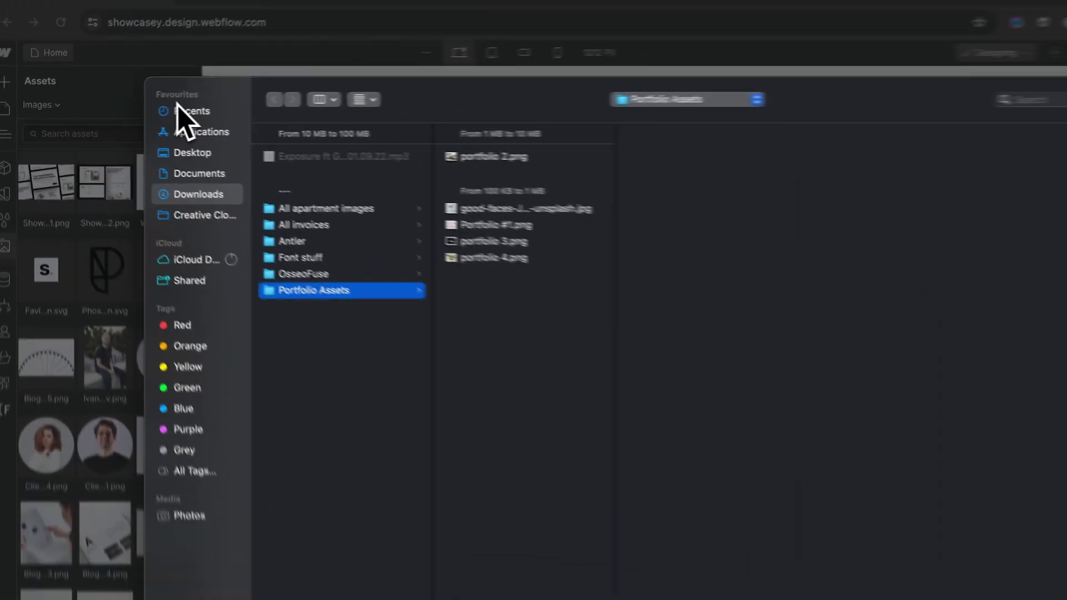
click(467, 208)
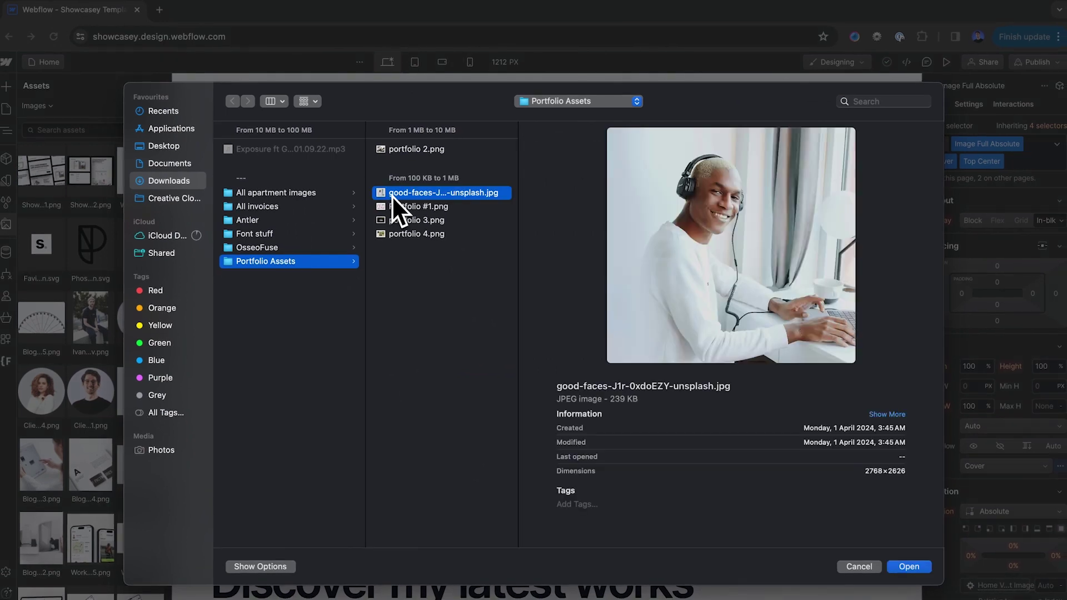
click(909, 567)
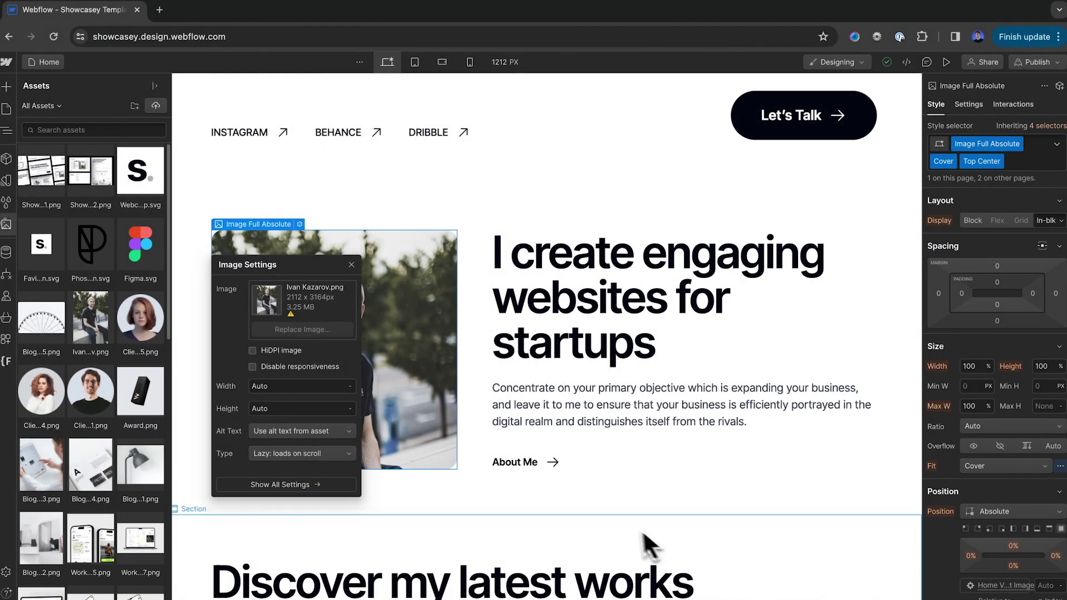
click(40, 176)
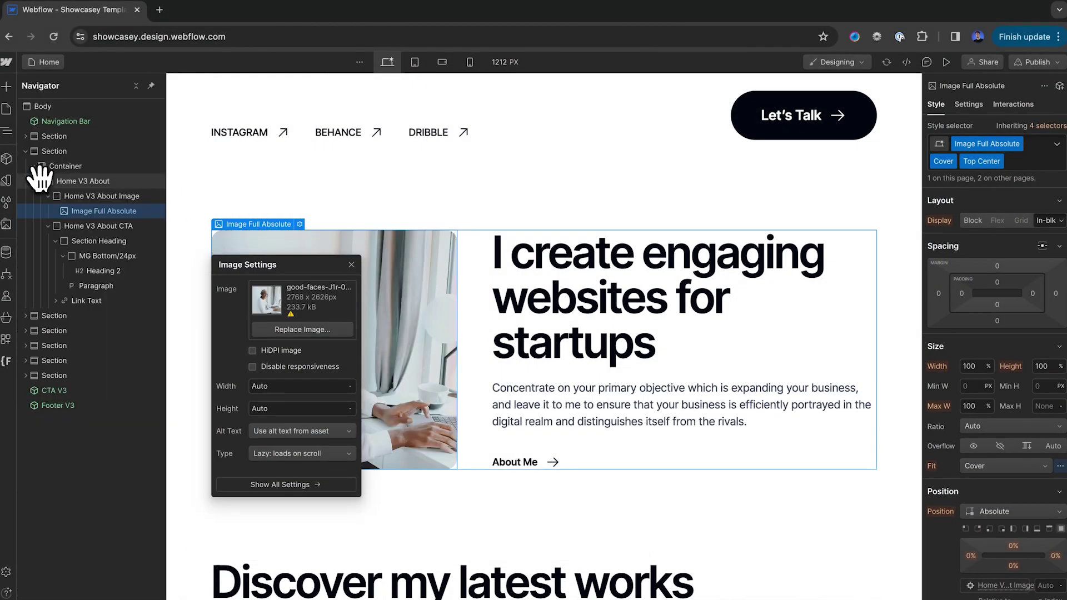
click(351, 264)
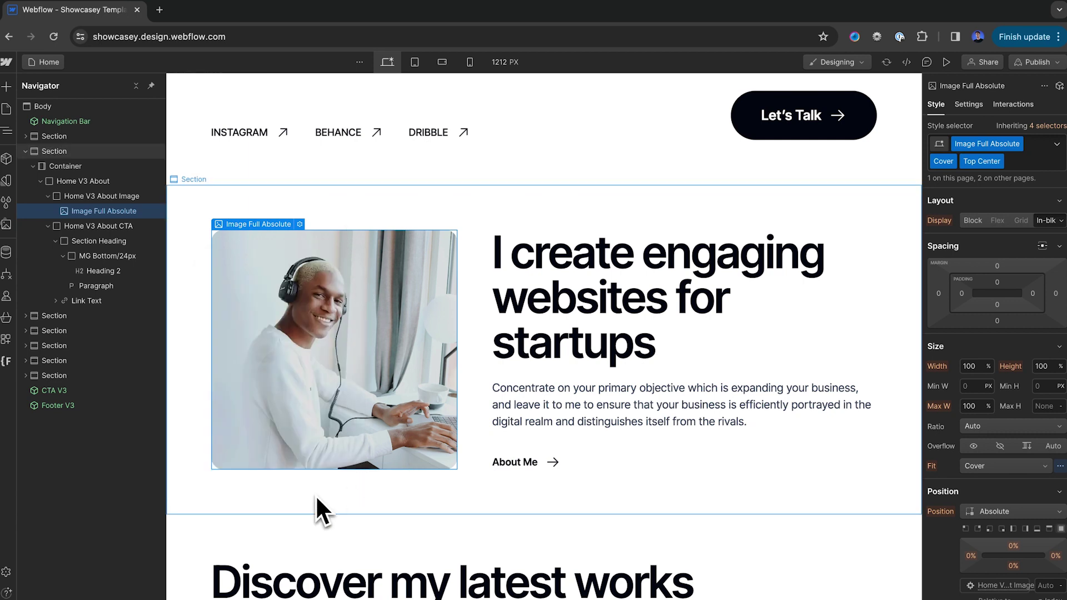
Try the URL, Page, Email and Phone link types in the About Me link settings
double_click(522, 463)
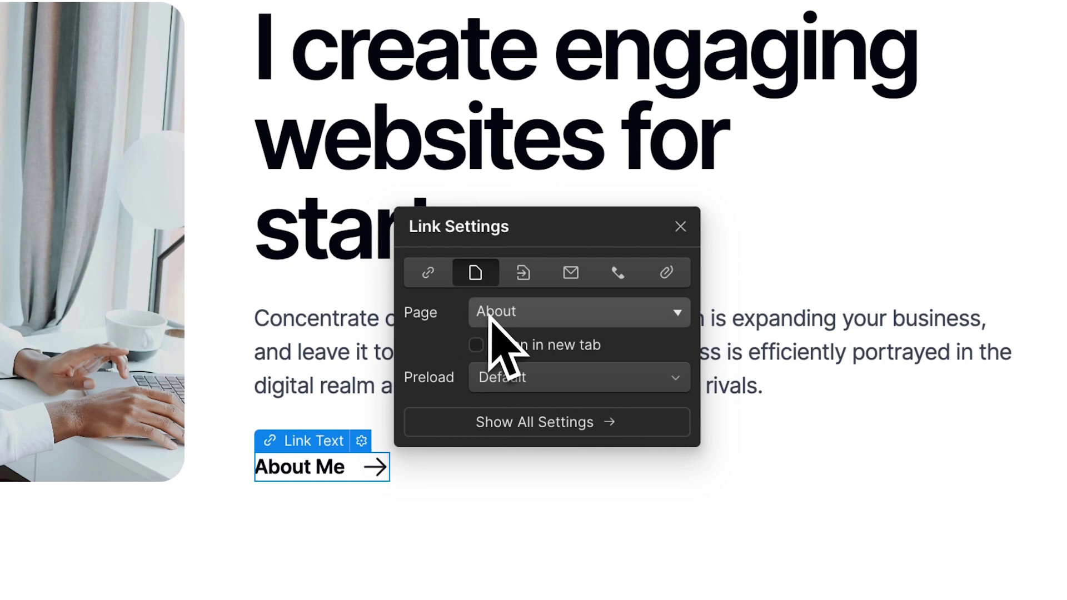
click(438, 277)
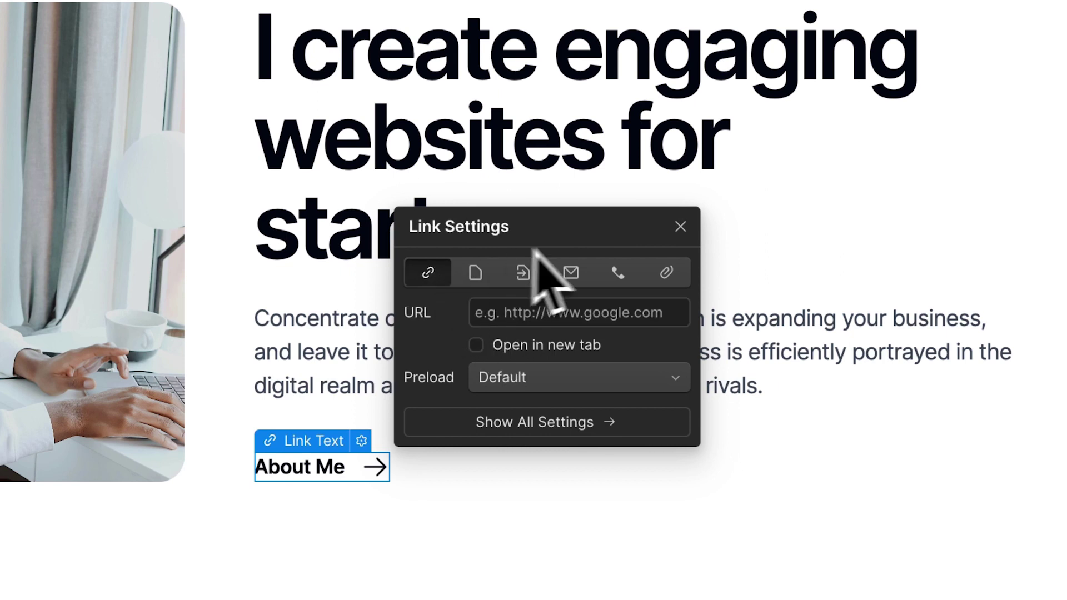
click(476, 273)
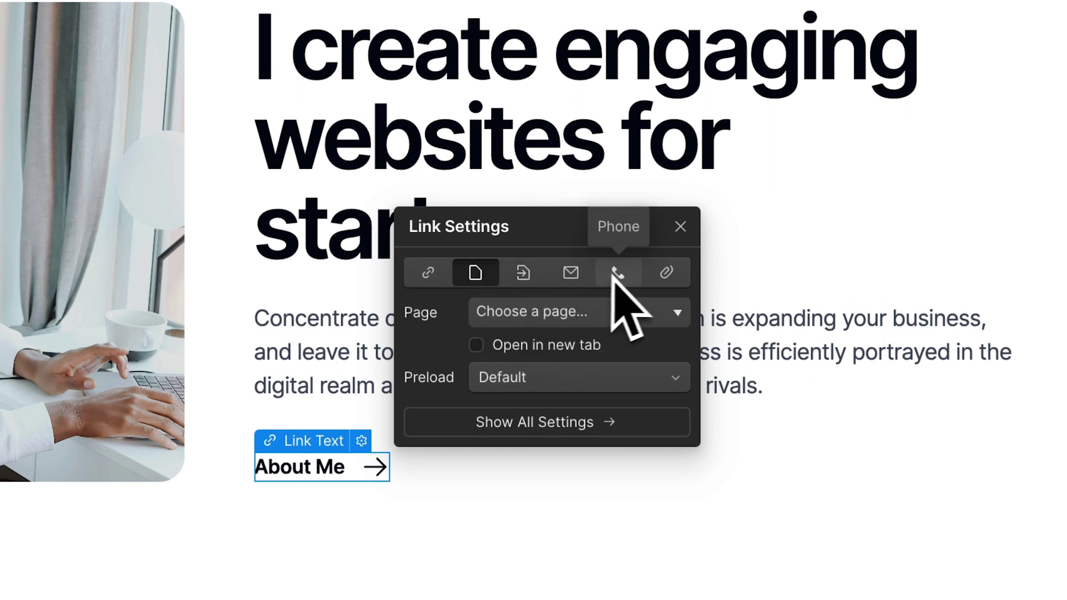
click(577, 271)
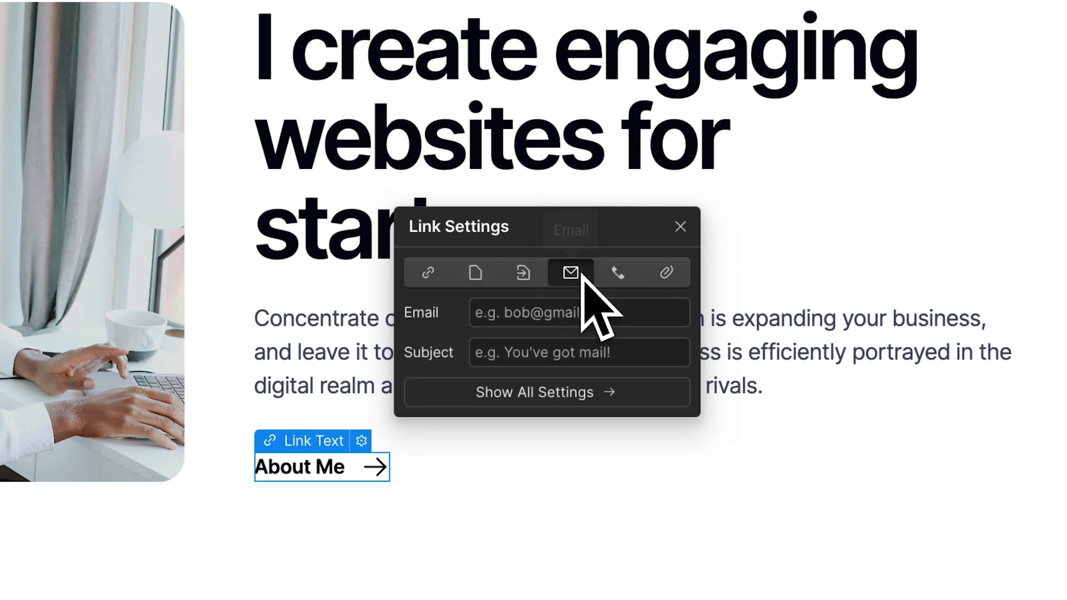
click(618, 273)
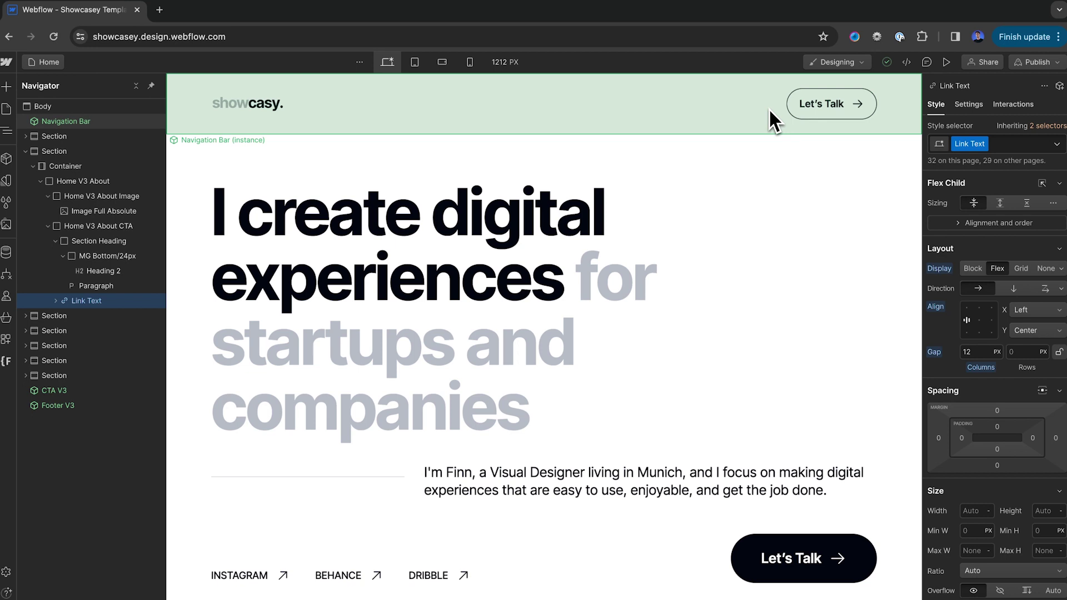
Duplicate the Let's Talk button inside the navigation bar component
double_click(768, 108)
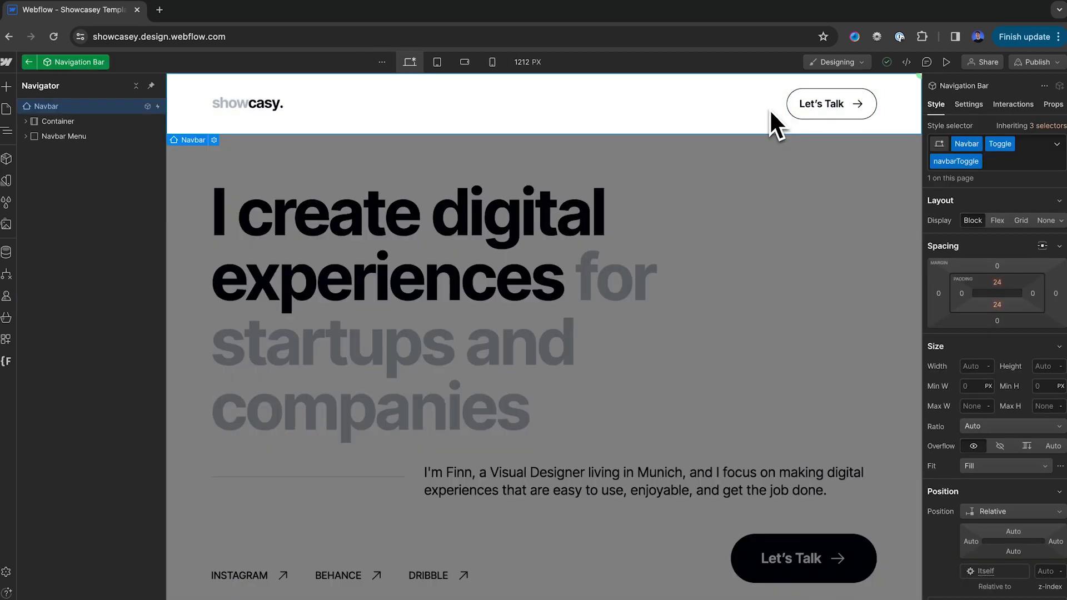
key(Escape)
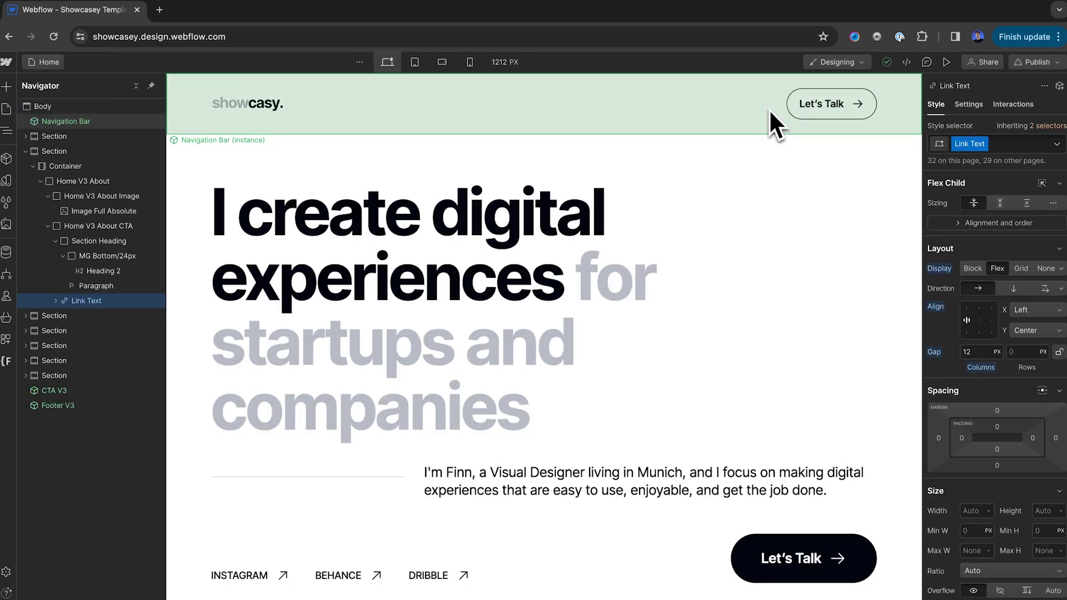
double_click(769, 108)
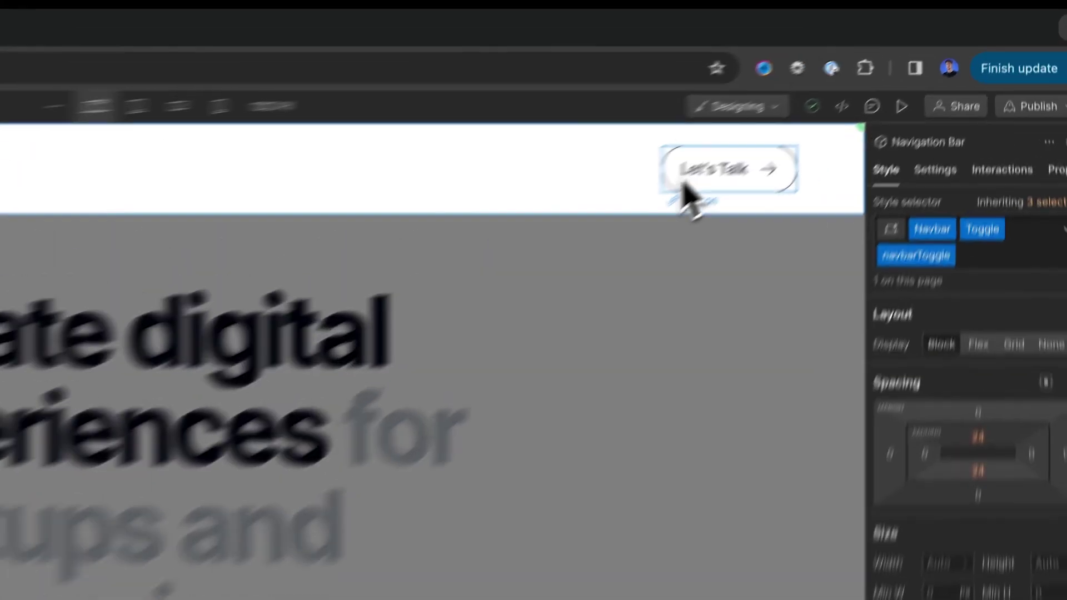
click(801, 113)
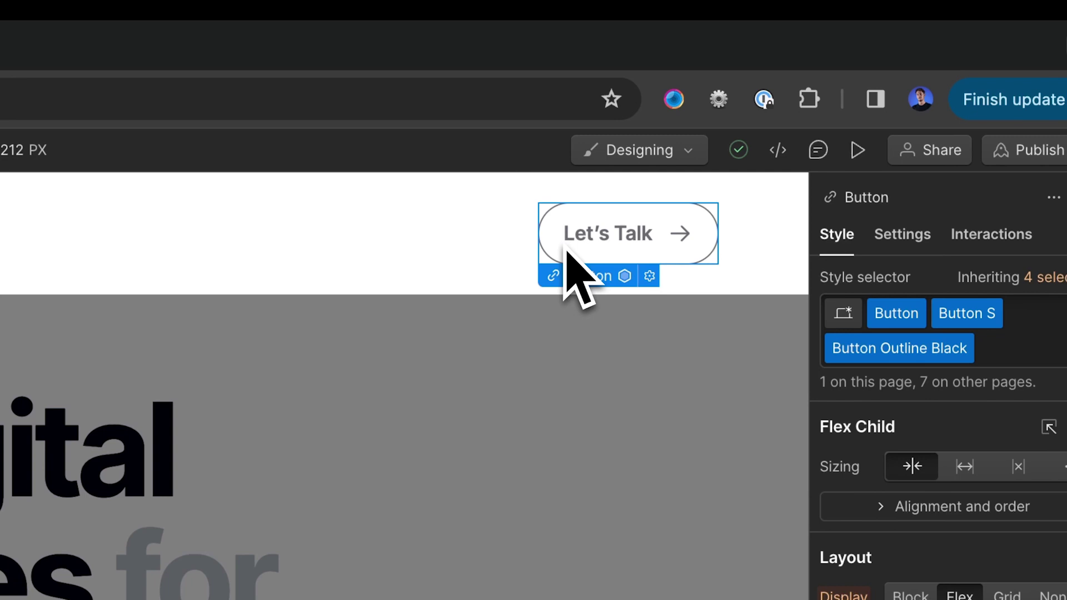
key(ctrl+d)
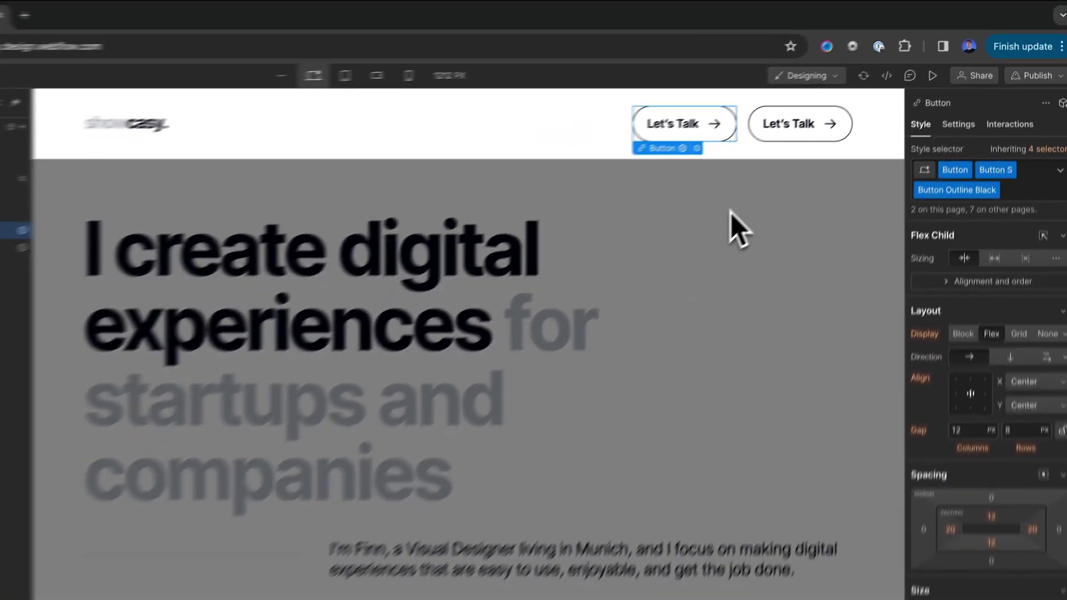
Open the About page and change the H1 to end with 'tech companies upgrade their website'
key(Escape)
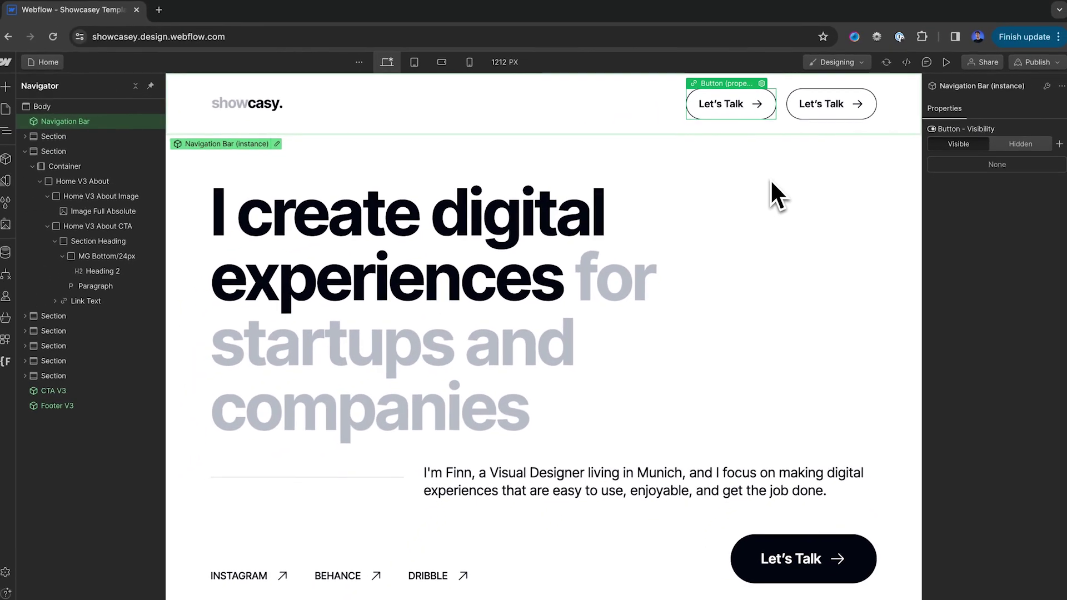
click(5, 110)
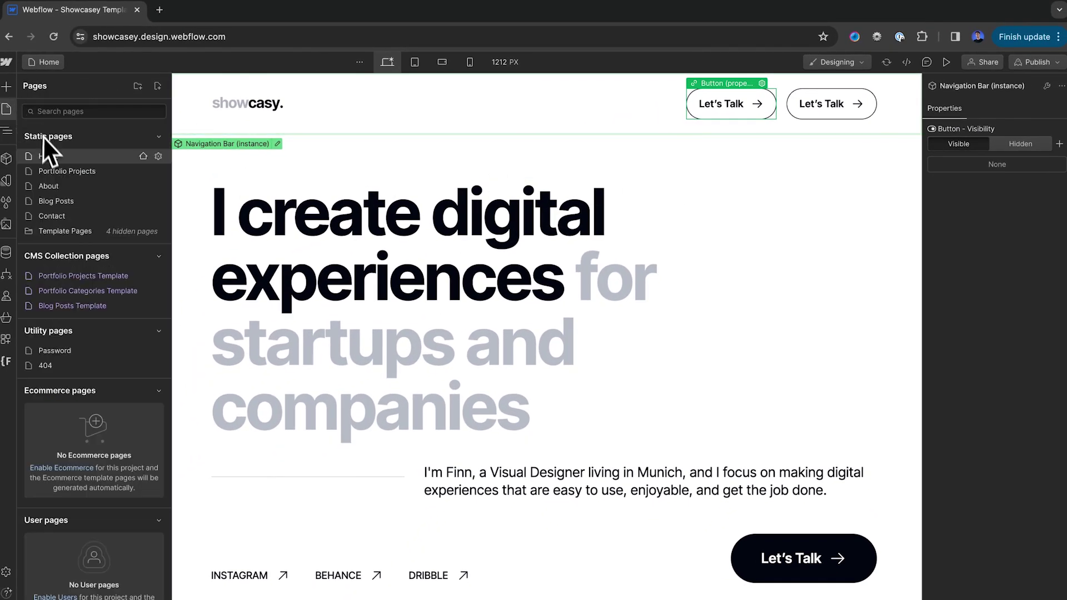
click(57, 185)
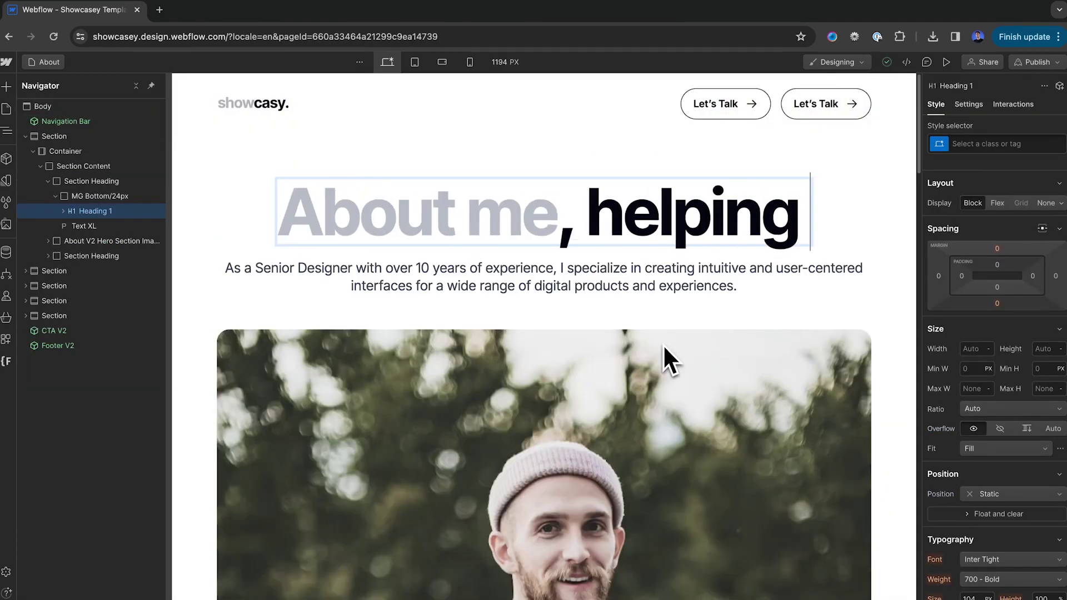
text(tech companies upgrade their website)
Replace the intro paragraph with the 'With over 10 years of experience…' copy and select the 3 years heading
double_click(569, 402)
key(ctrl+a)
text(With over)
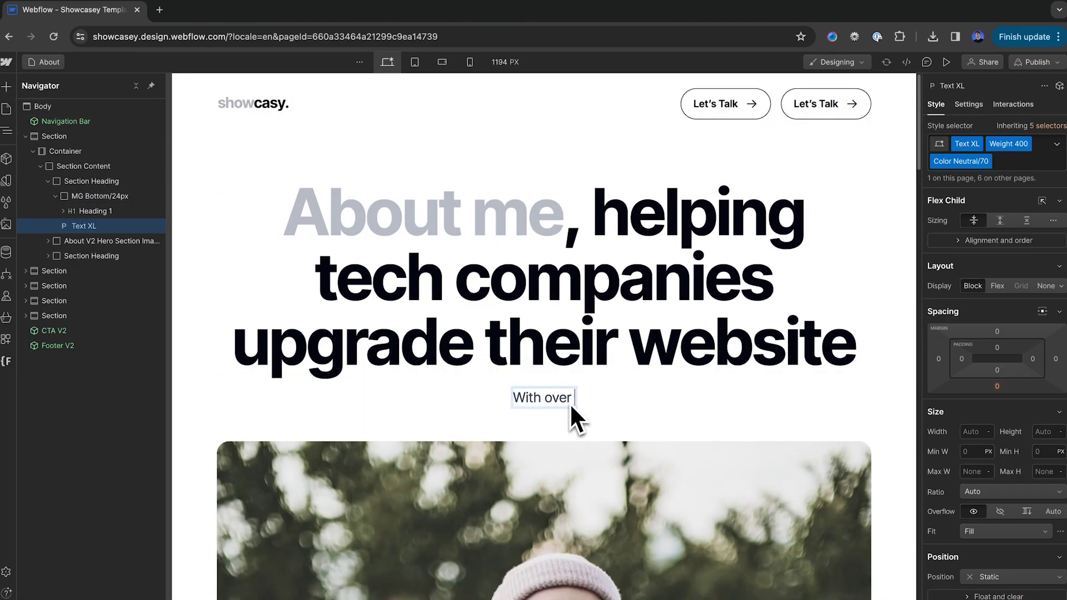
text( 10 years of experience, I'm the ideal designer to partner with your team to take your website to the next level, let's rock!)
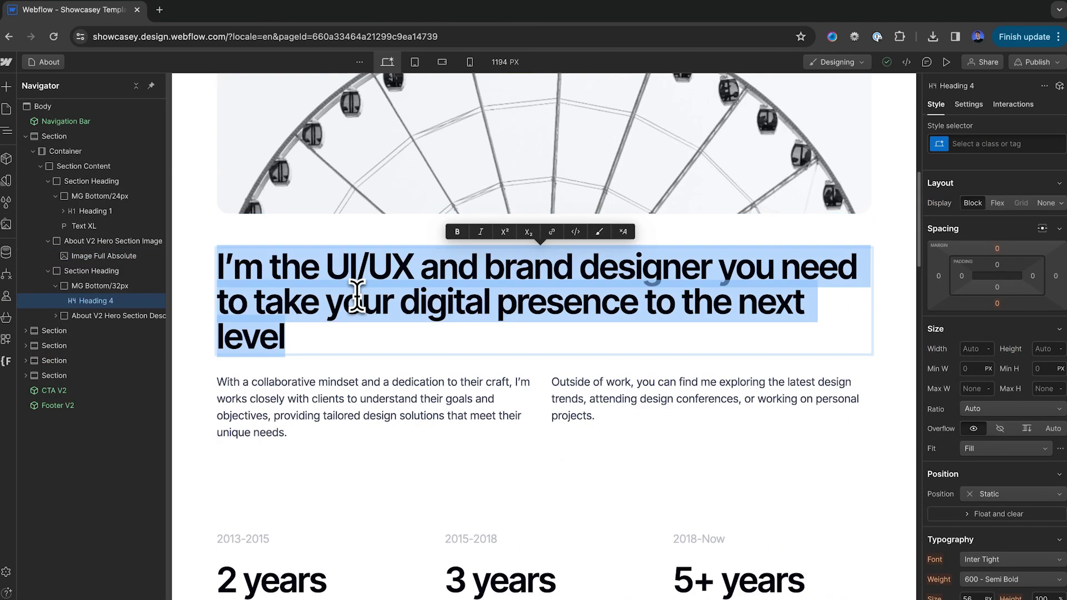
text(I take the time to design amazing experiences for your clients and visitors)
scroll(355, 295, down, 5)
click(464, 265)
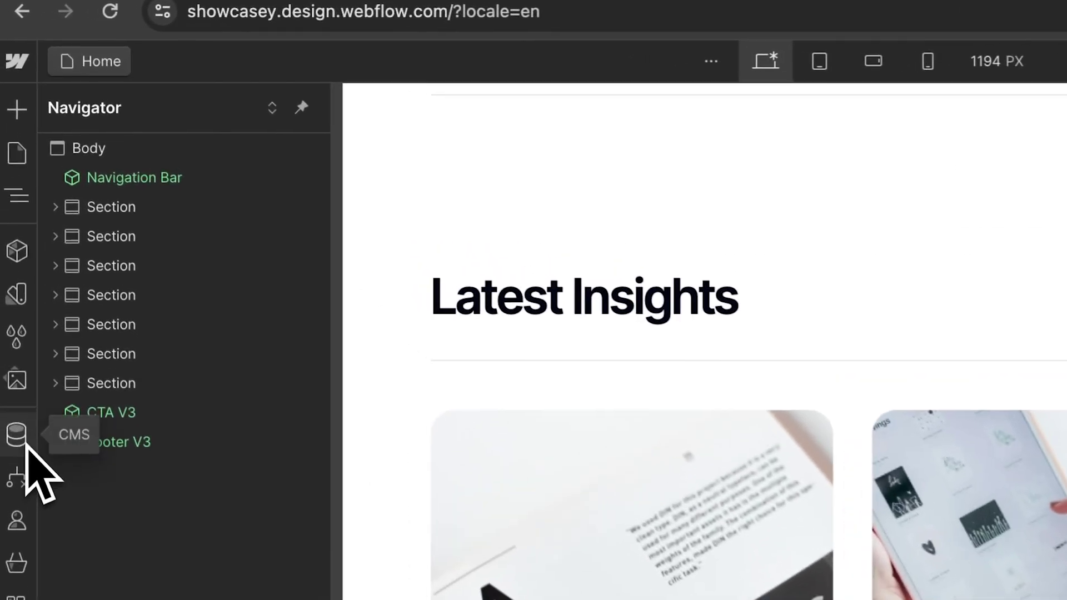
Open the Portfolio Projects collection and scroll through its collection settings fields
click(27, 449)
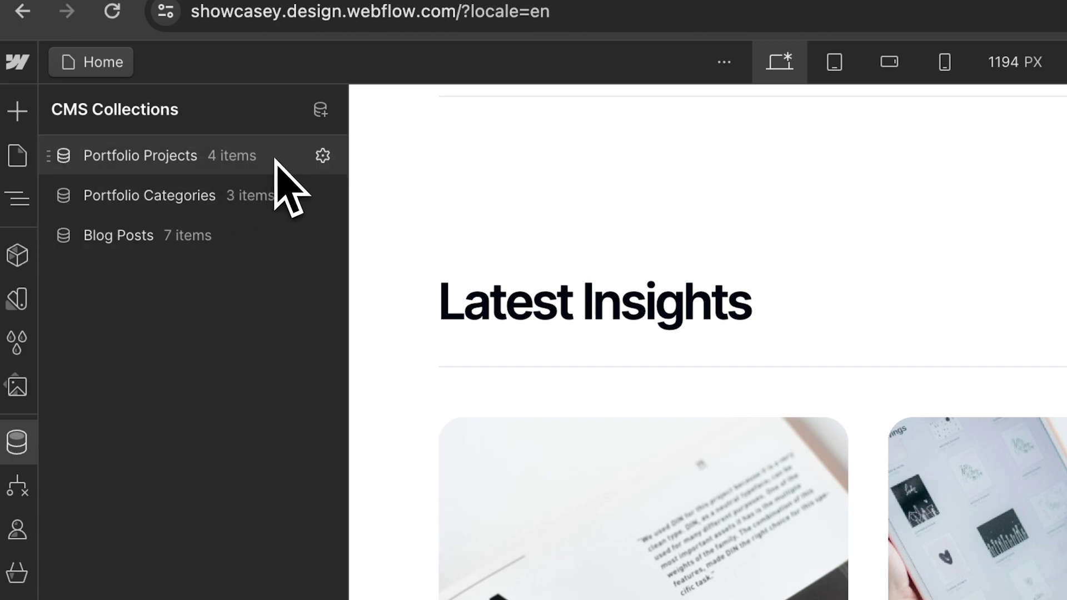
click(277, 161)
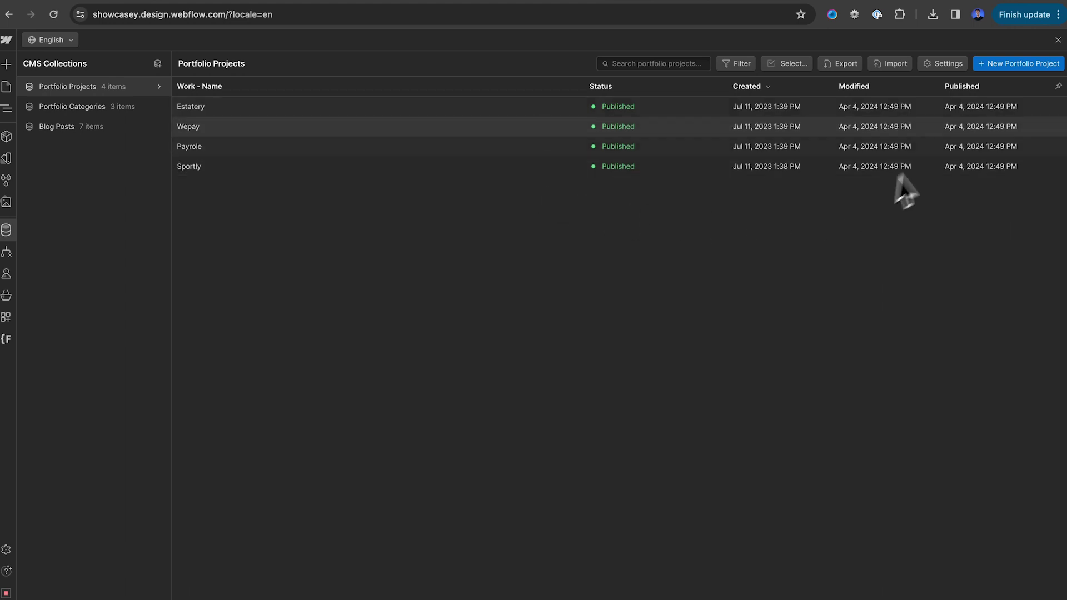
click(941, 66)
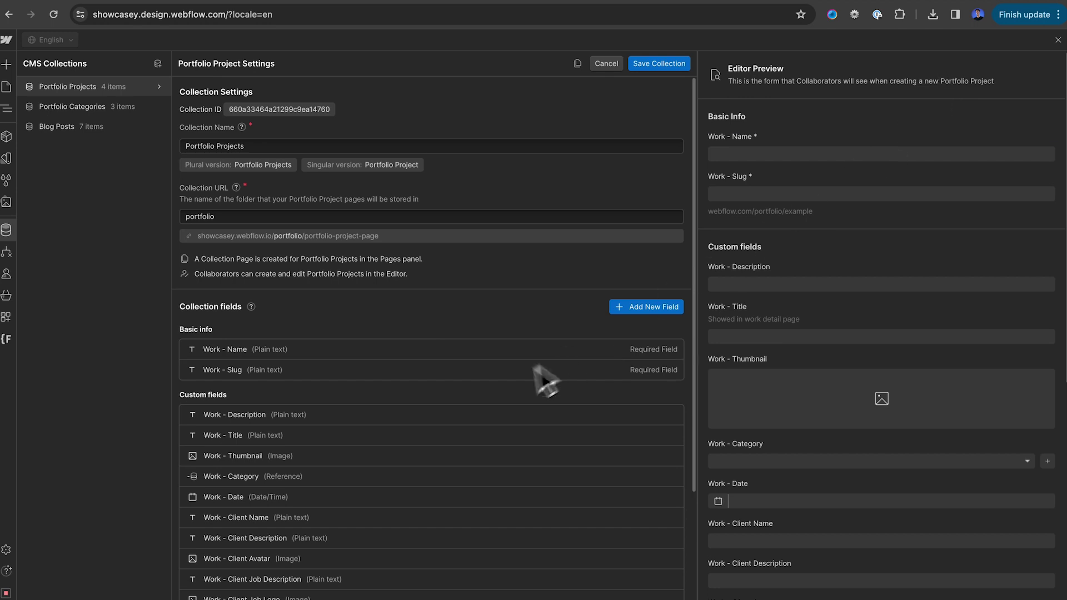
scroll(501, 392, down, 3)
scroll(495, 392, down, 2)
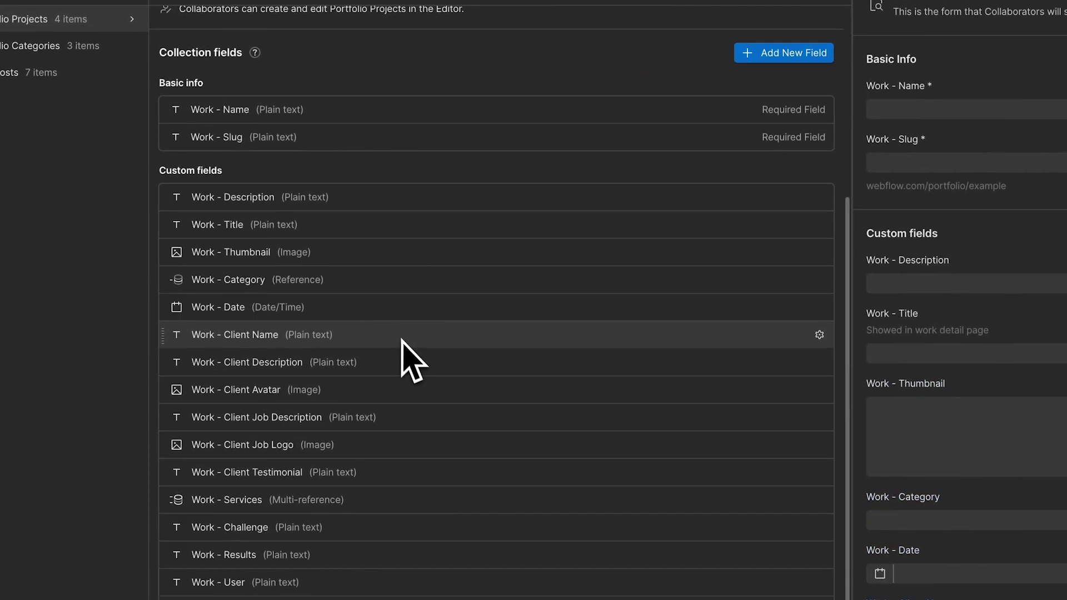
scroll(411, 362, down, 1)
scroll(412, 354, down, 1)
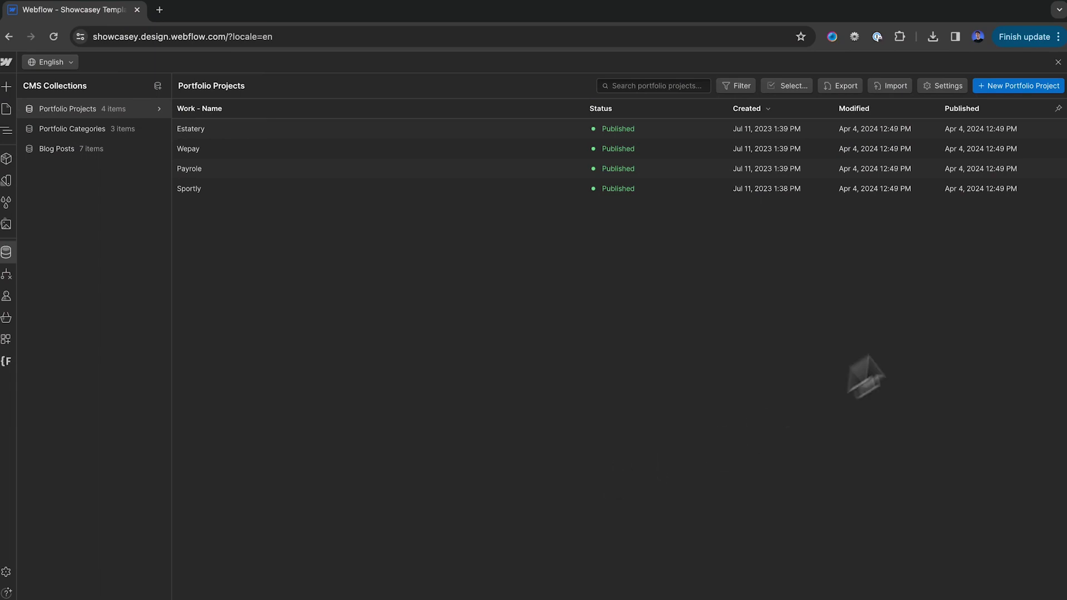
Start a new Portfolio Project named 'Startly Website' with a description and title 'A website for Startly'
click(1027, 92)
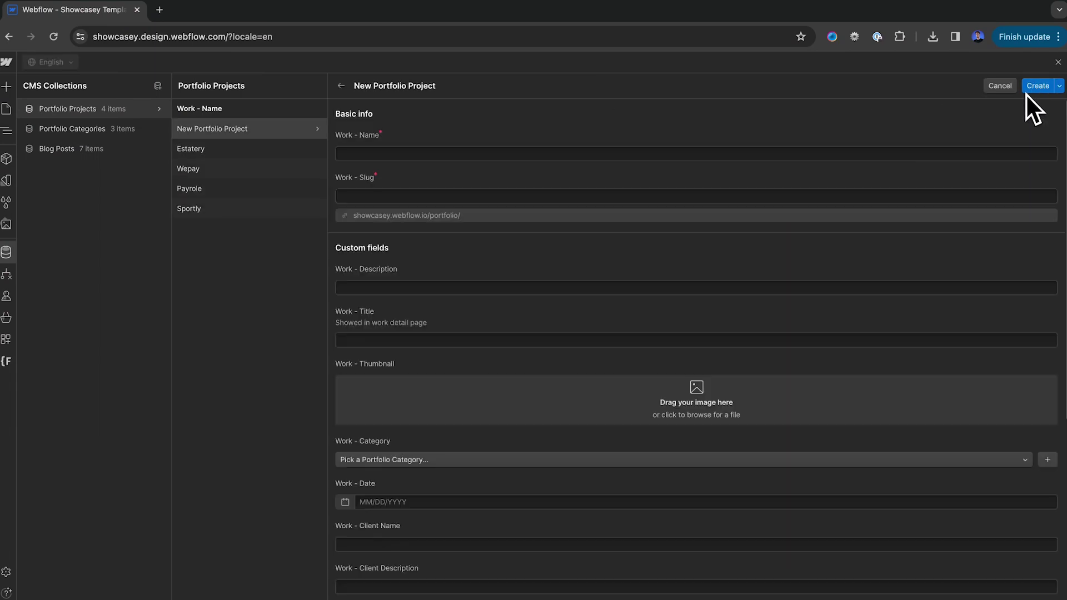
click(610, 150)
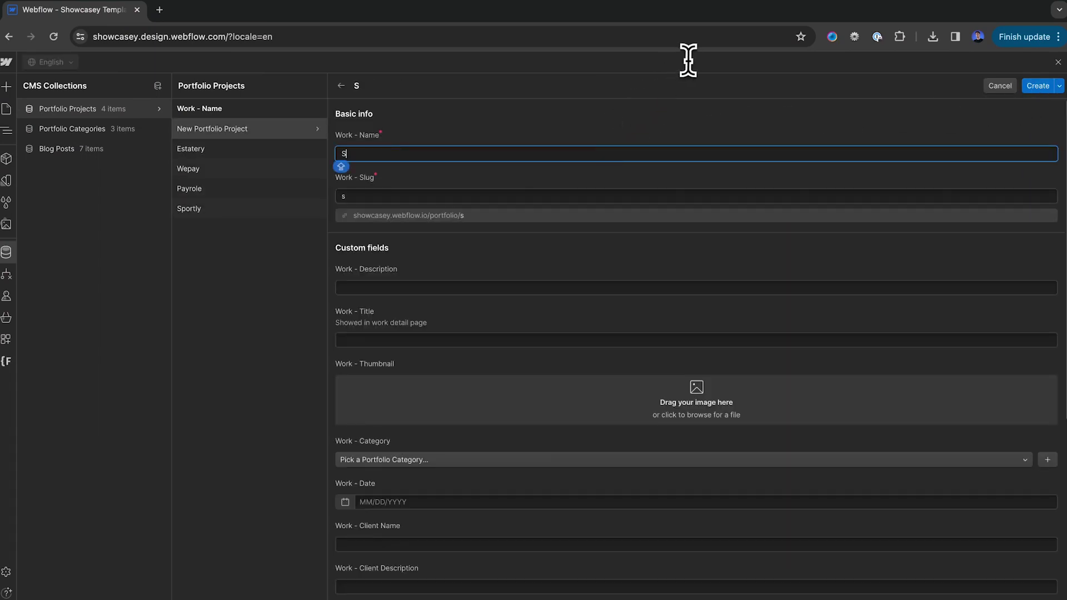
text(Startly Website)
click(437, 287)
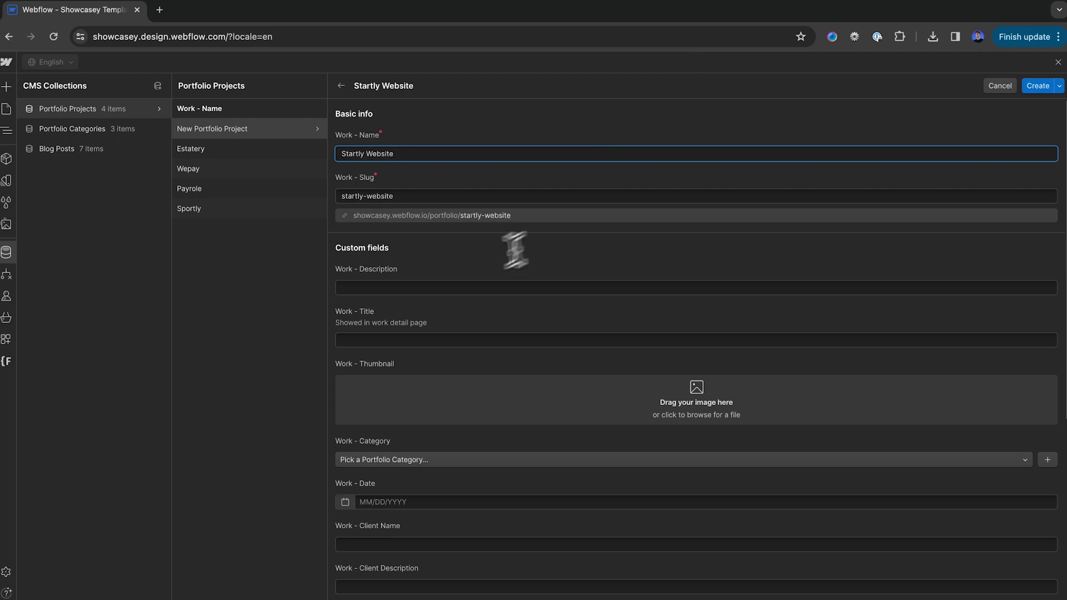
text(On this project, I collaborated with the team at Startly. We desigj and developed a Webflow website for their new product launch. )
text(I was in charge of the design and Figma development.)
click(525, 340)
text(A website for Startly)
Upload portfolio 2.png as the thumbnail, set category Web Design and date 04/01/2024
click(439, 414)
click(404, 207)
click(416, 149)
click(909, 566)
click(494, 311)
click(360, 374)
click(351, 353)
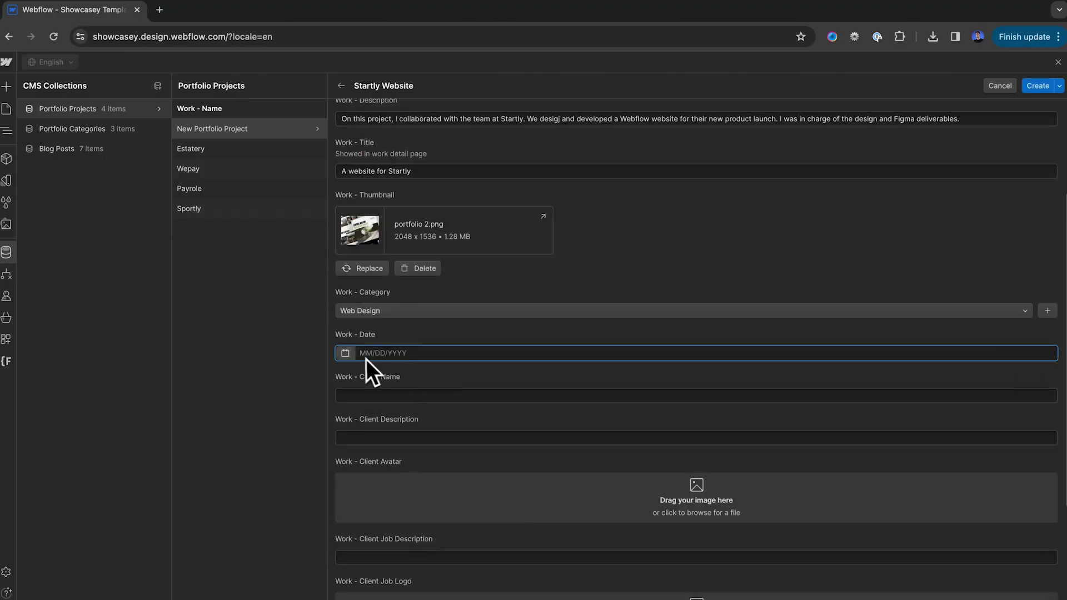
click(372, 428)
Enter the client's name and a quote in the client description, and open the client avatar upload
click(416, 395)
click(414, 431)
text("James was a pleasure to work with and delivered an amazing design for us)
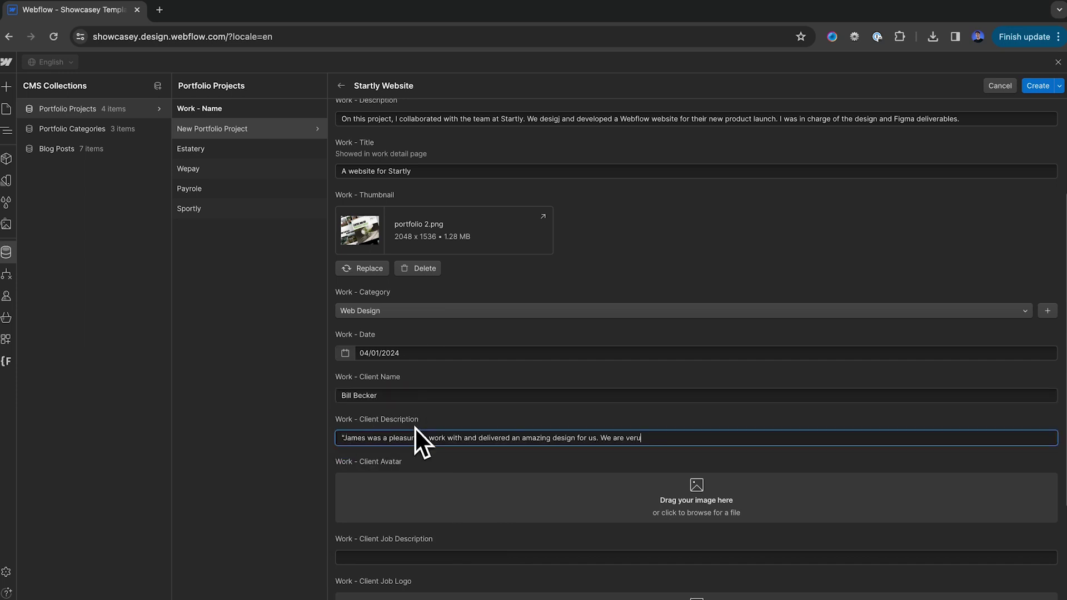
text(. We are very happy with the launch!')
click(555, 497)
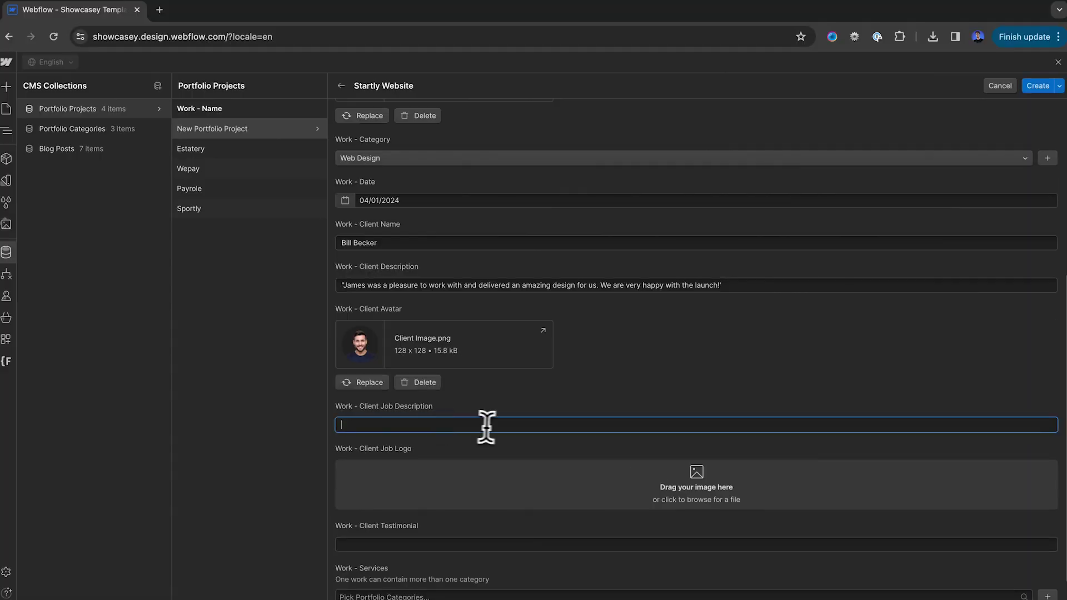
scroll(502, 427, down, 3)
Move the quote into Client Testimonial and describe the client as CEO and founder of Startly, an ecommerce brand
triple_click(500, 157)
key(ctrl+x)
scroll(429, 405, up, 4)
scroll(428, 406, down, 4)
click(488, 399)
key(ctrl+v)
scroll(488, 399, up, 3)
scroll(421, 381, up, 4)
text(Startly, an ecommerce brand.)
scroll(1051, 194, up, 3)
scroll(1050, 195, down, 3)
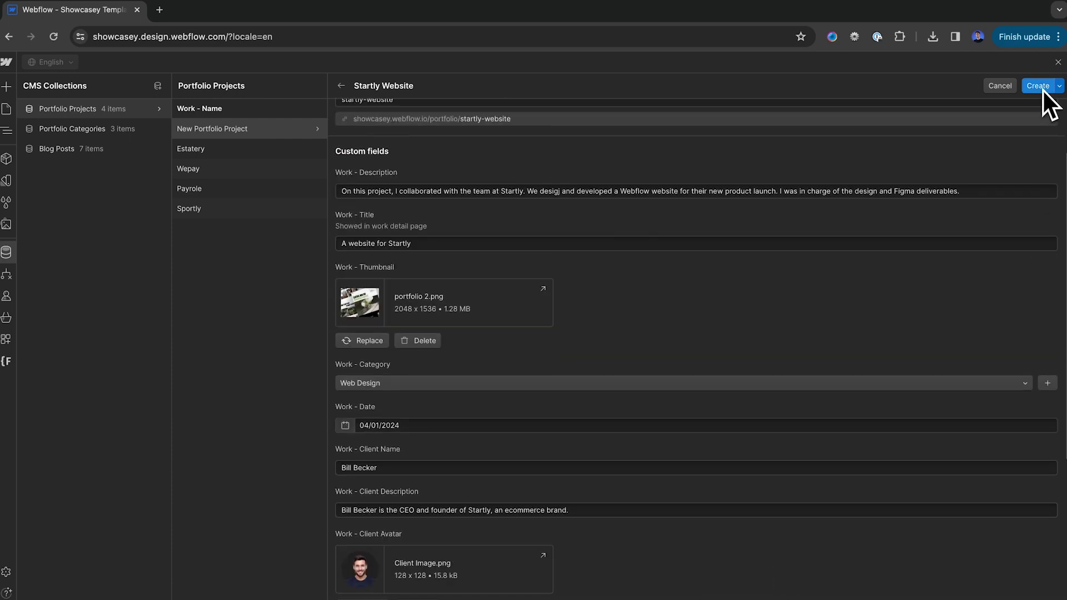
Open the Sportly project item and scroll through the live preview before returning to editing
click(9, 260)
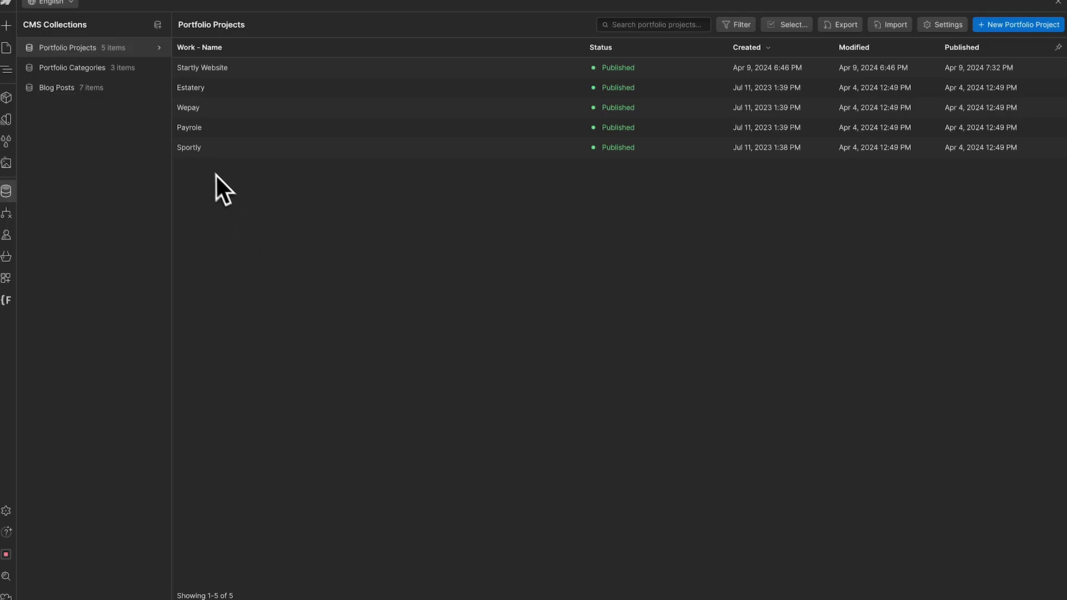
click(204, 147)
scroll(577, 408, down, 8)
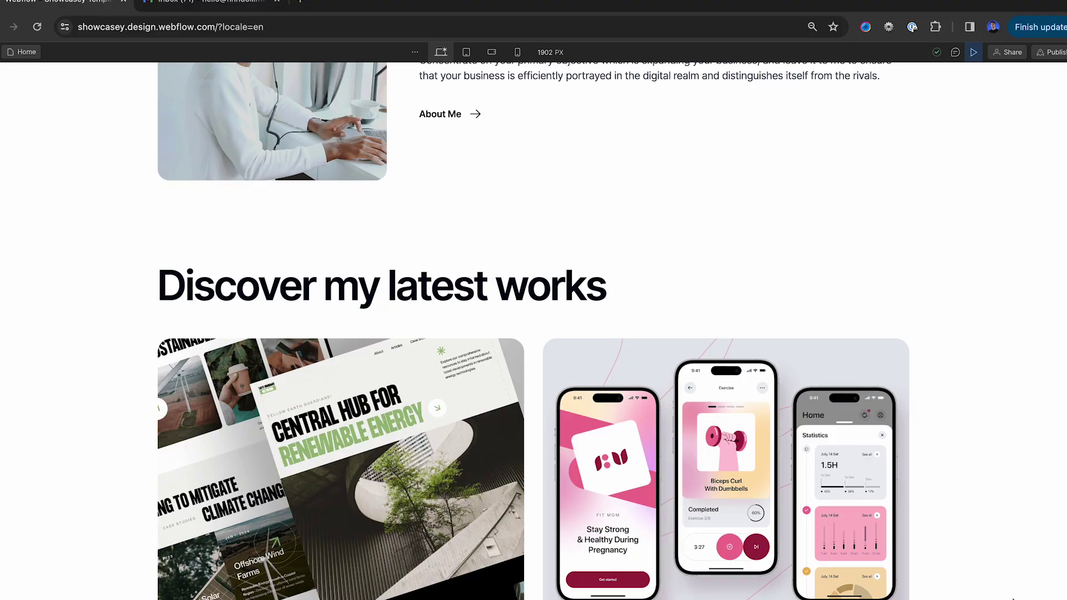
scroll(533, 334, down, 10)
scroll(533, 334, down, 5)
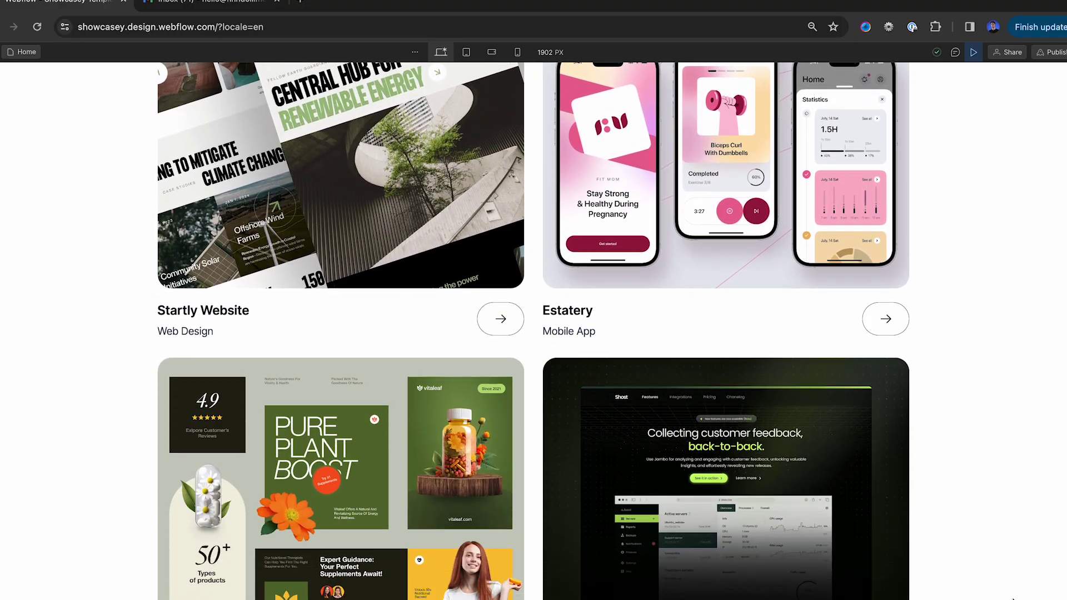
key(Escape)
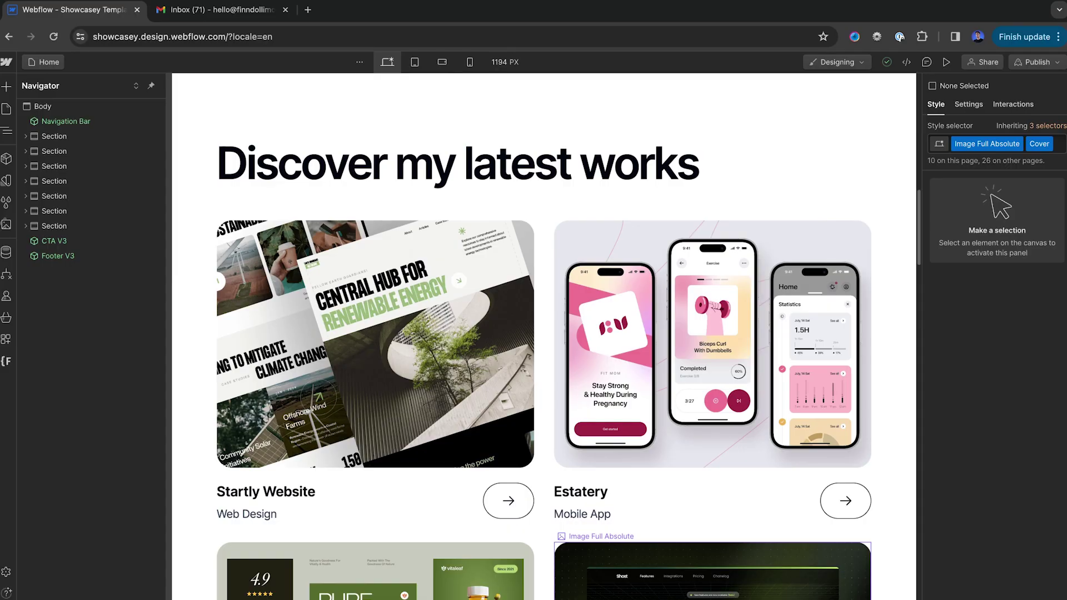
Inspect the Startly Website card image settings and open its project page
click(278, 288)
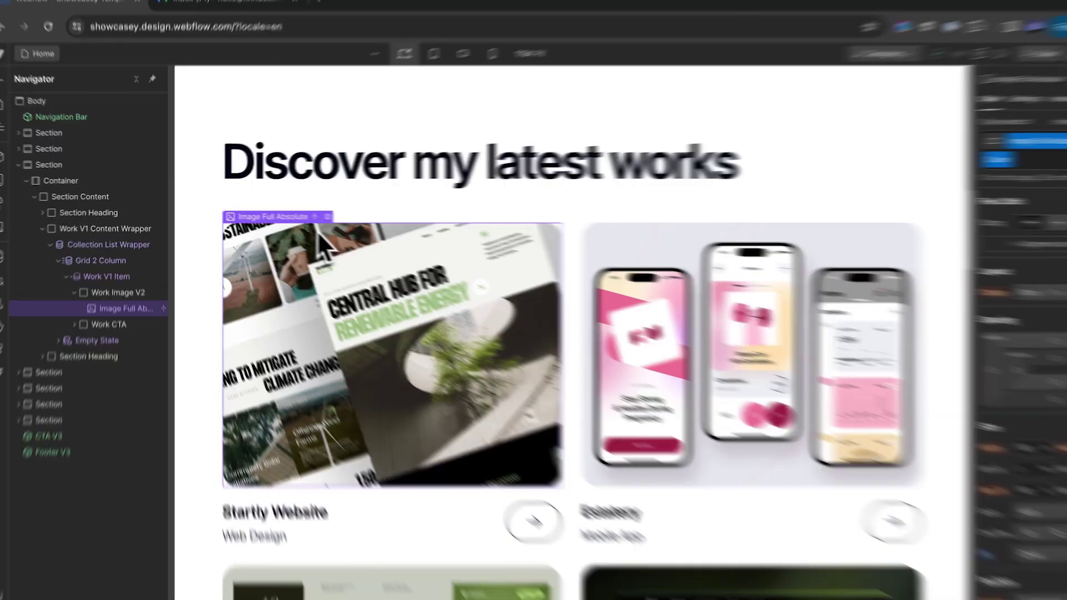
click(315, 215)
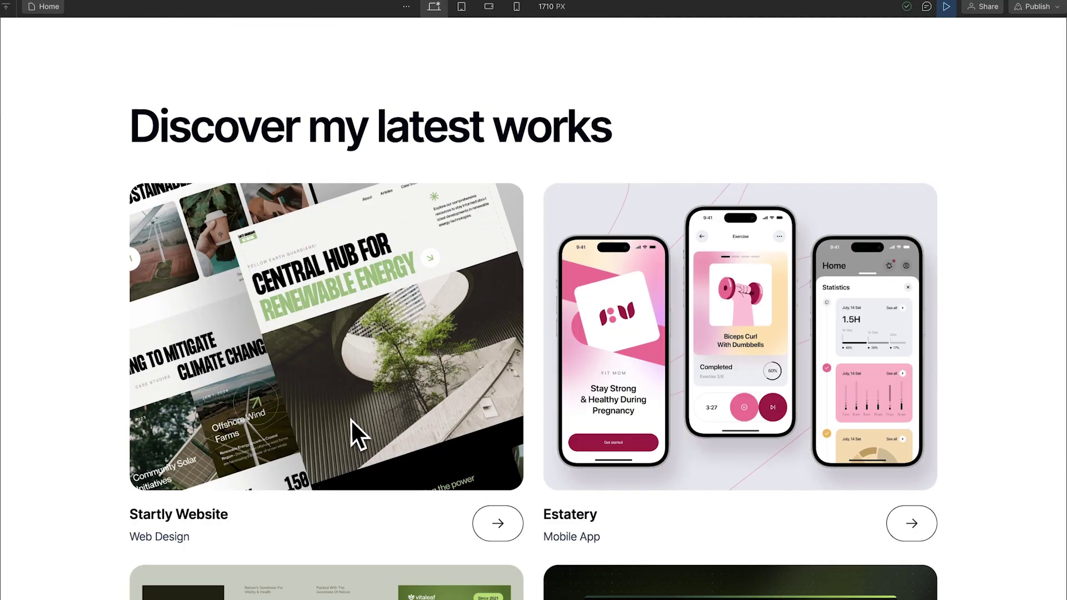
click(509, 531)
scroll(923, 442, down, 5)
scroll(923, 441, down, 2)
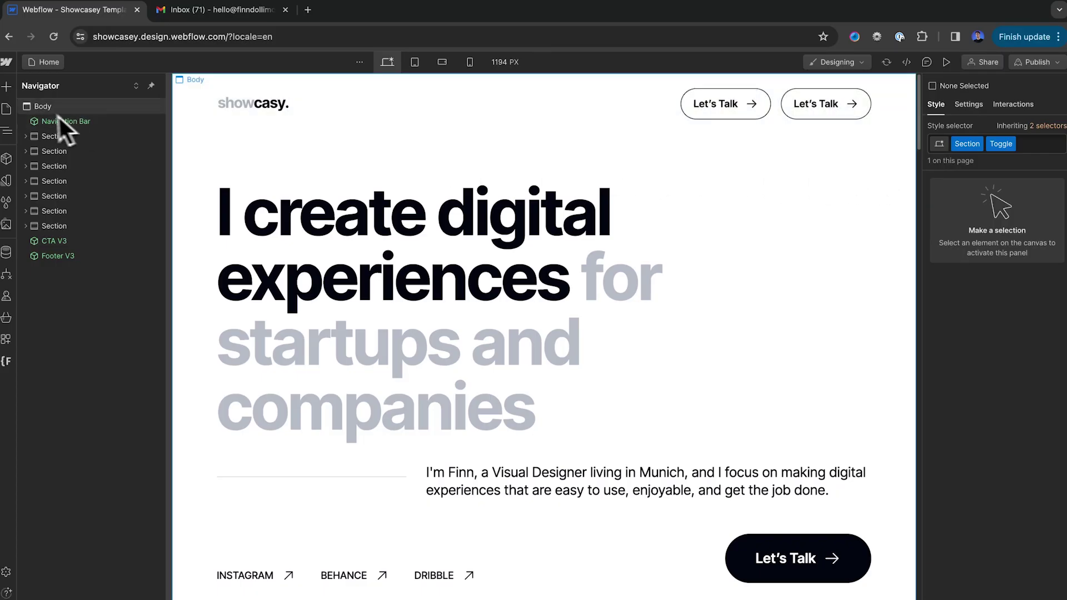
Open the Portfolio Projects Template page from the site's Pages list
click(10, 110)
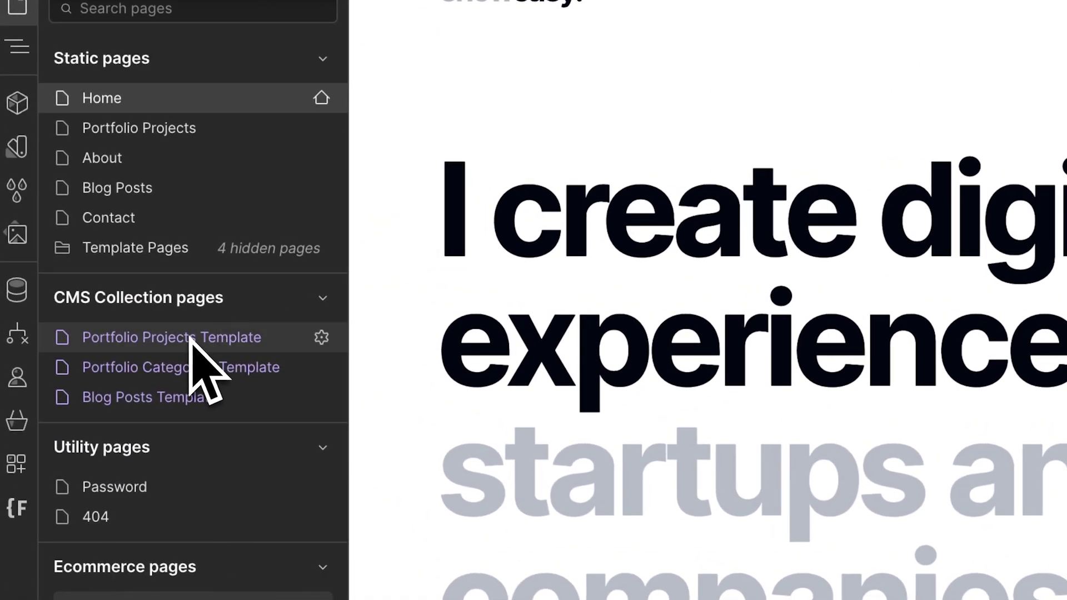
click(191, 338)
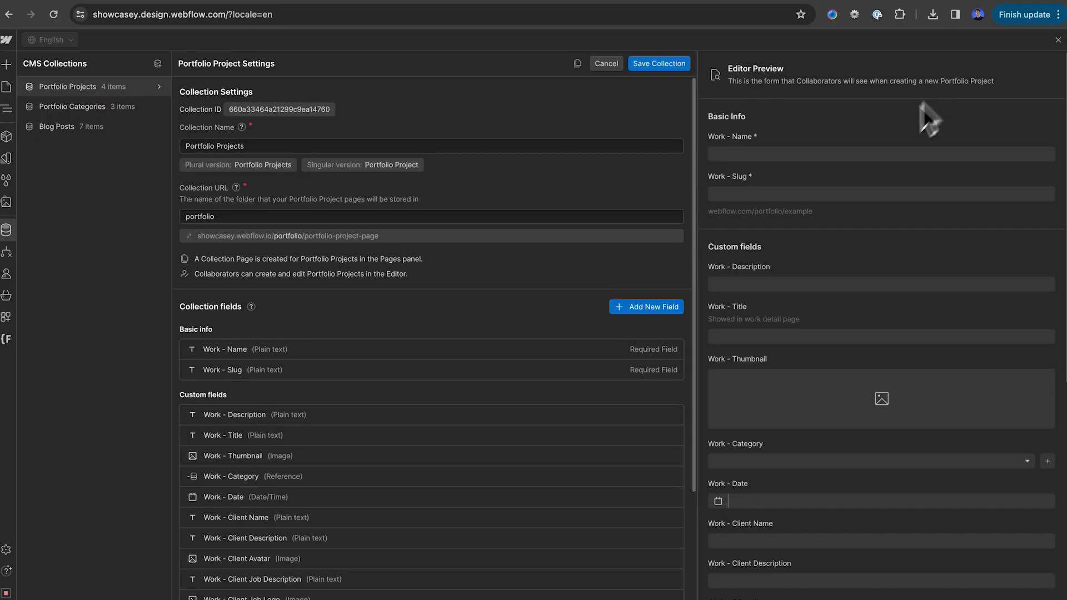
Bring up the Portfolio Projects collection settings
scroll(494, 391, down, 4)
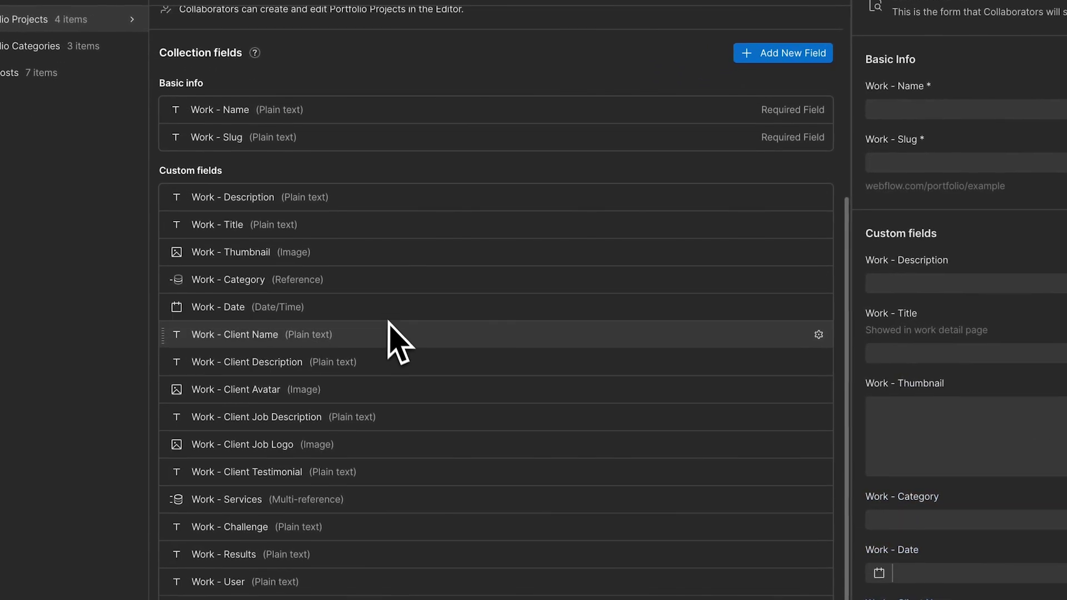
scroll(408, 358, down, 1)
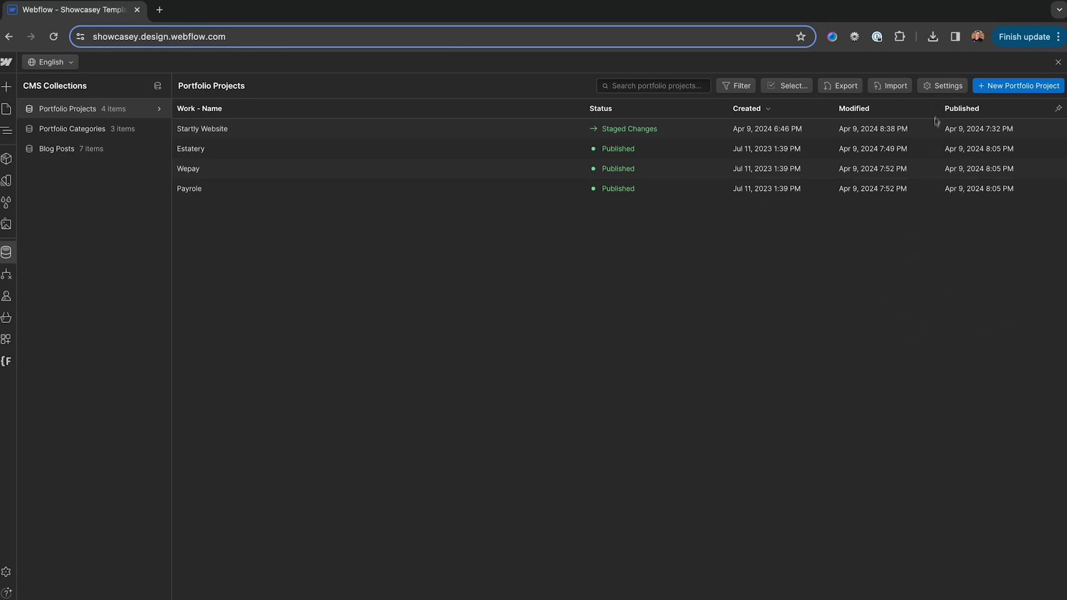
click(939, 88)
scroll(611, 339, down, 4)
Add a plain-text Client country field and save the Portfolio Projects collection
click(227, 555)
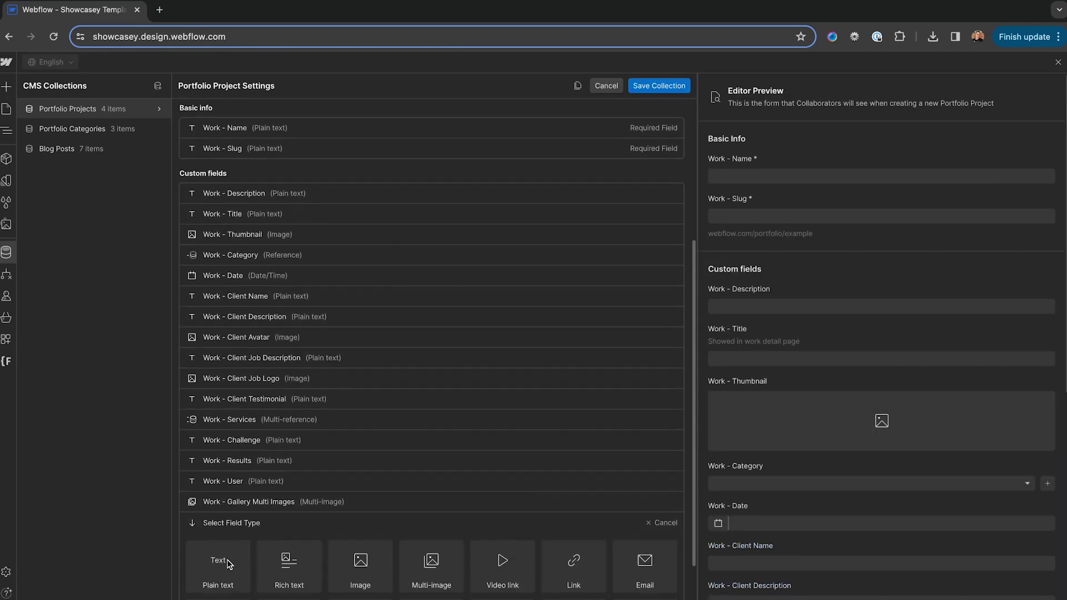
scroll(356, 556, down, 4)
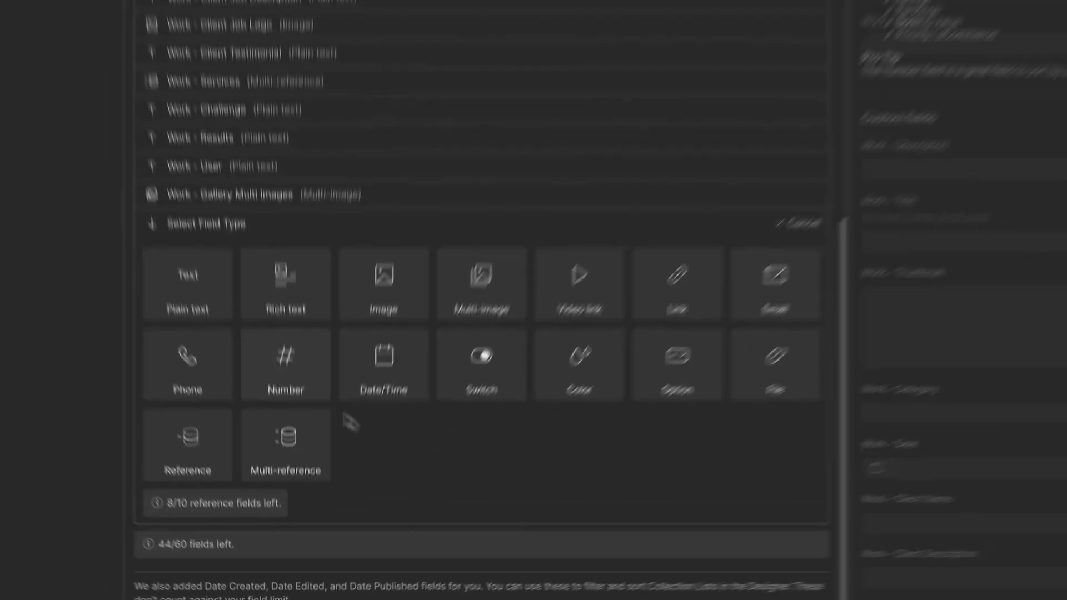
mouse_move(154, 140)
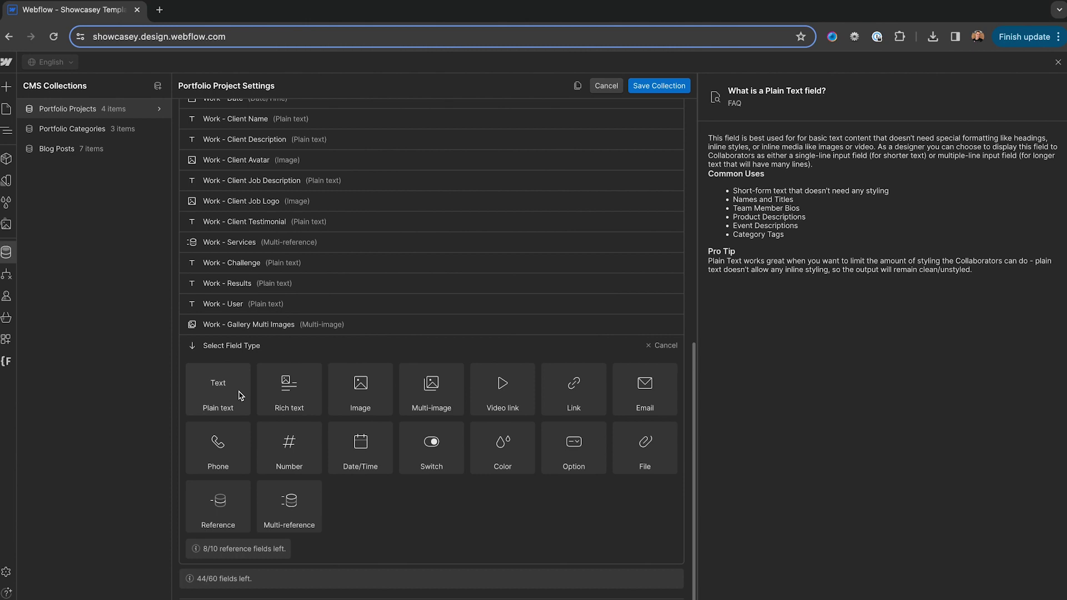
click(241, 395)
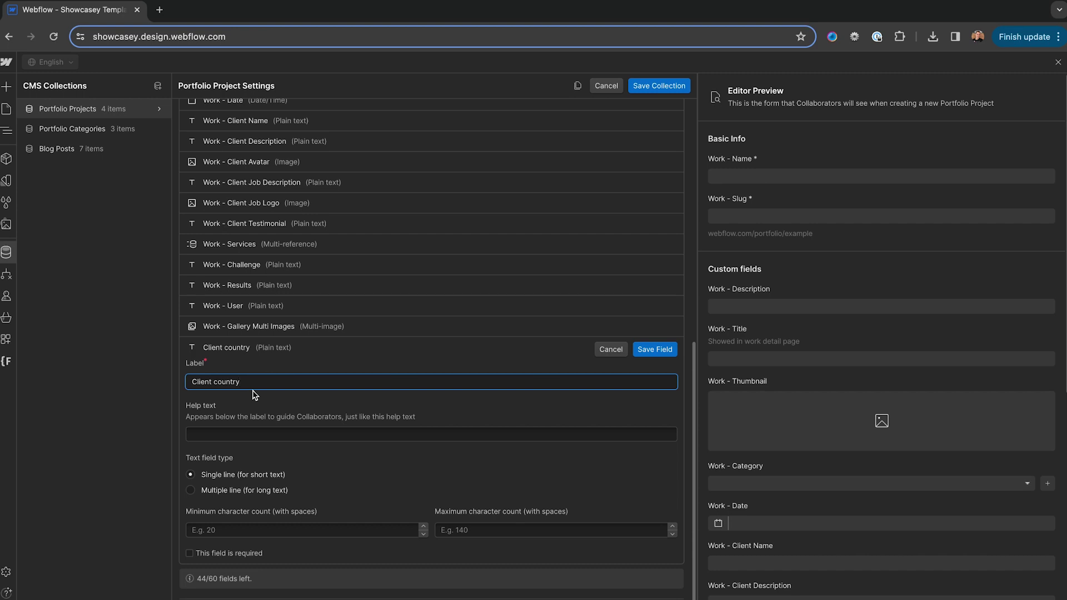
click(658, 351)
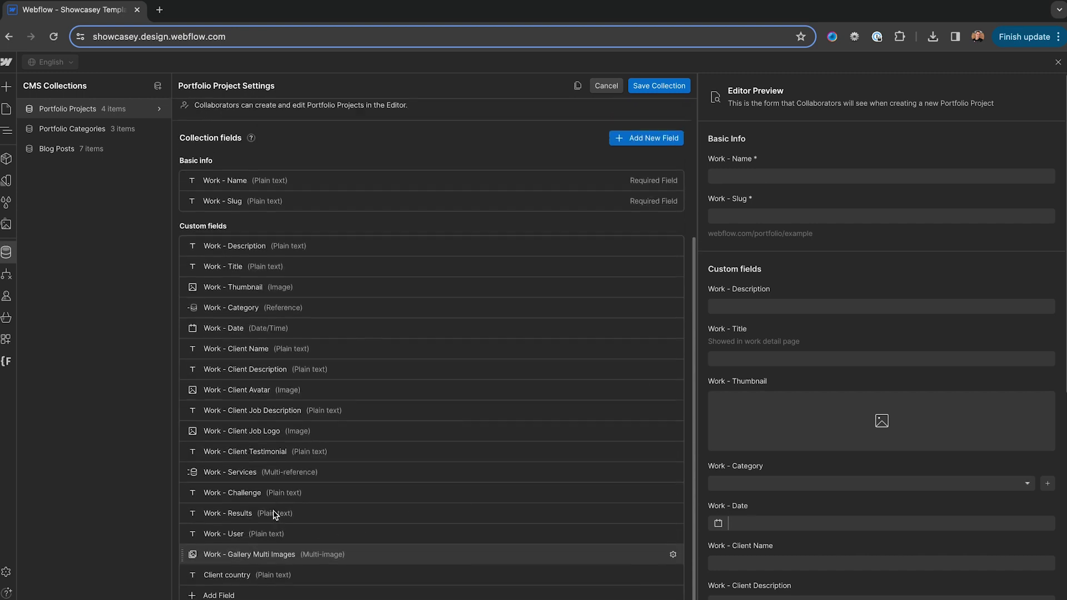
scroll(273, 514, up, 5)
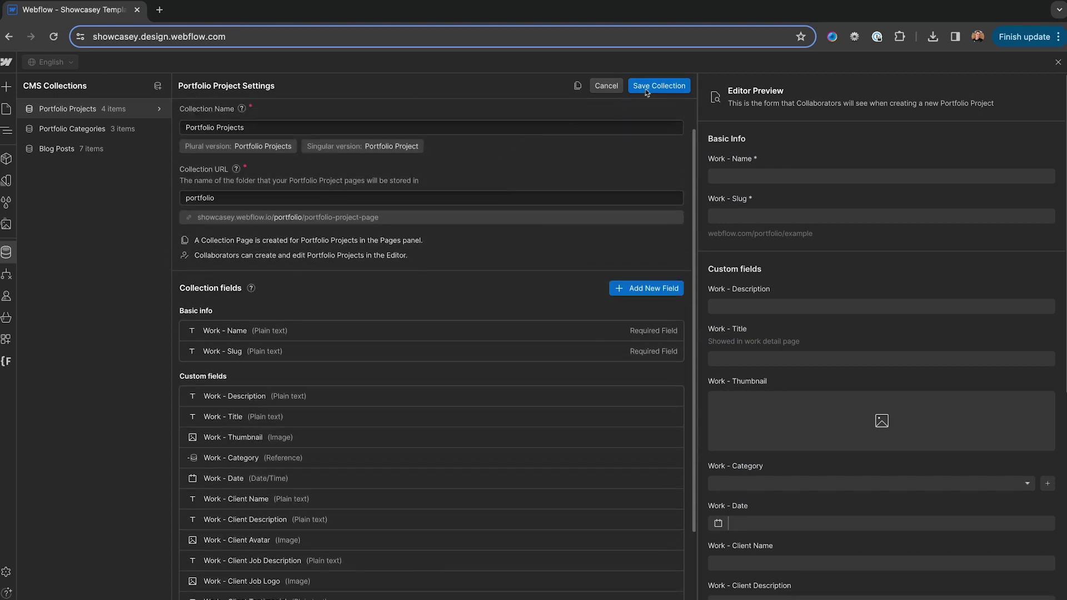
click(653, 87)
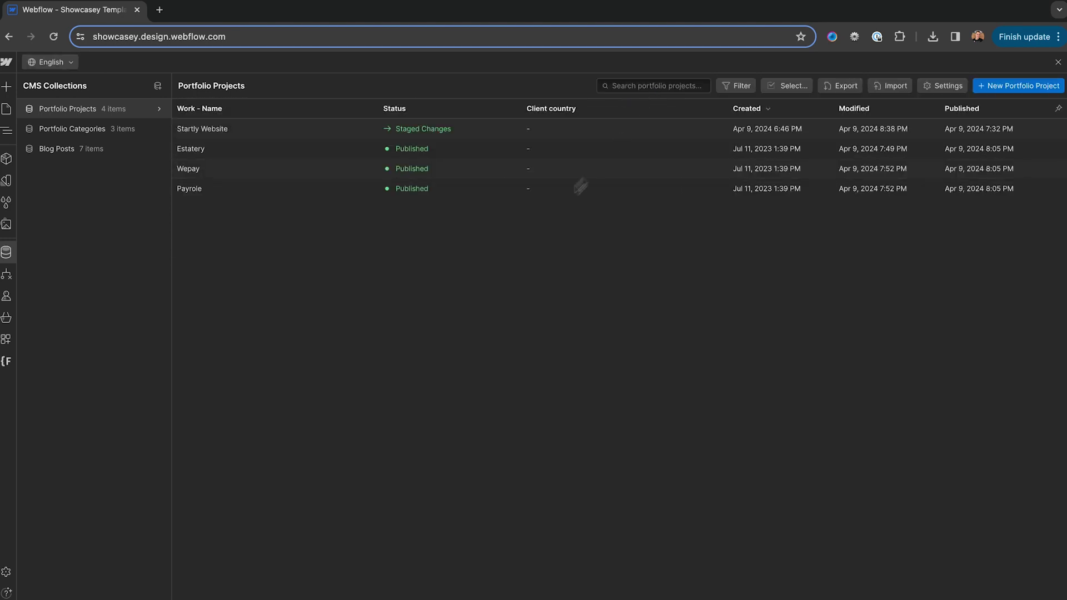
Enter 'United states' as the Startly Website item's Client country
click(351, 139)
scroll(504, 344, down, 15)
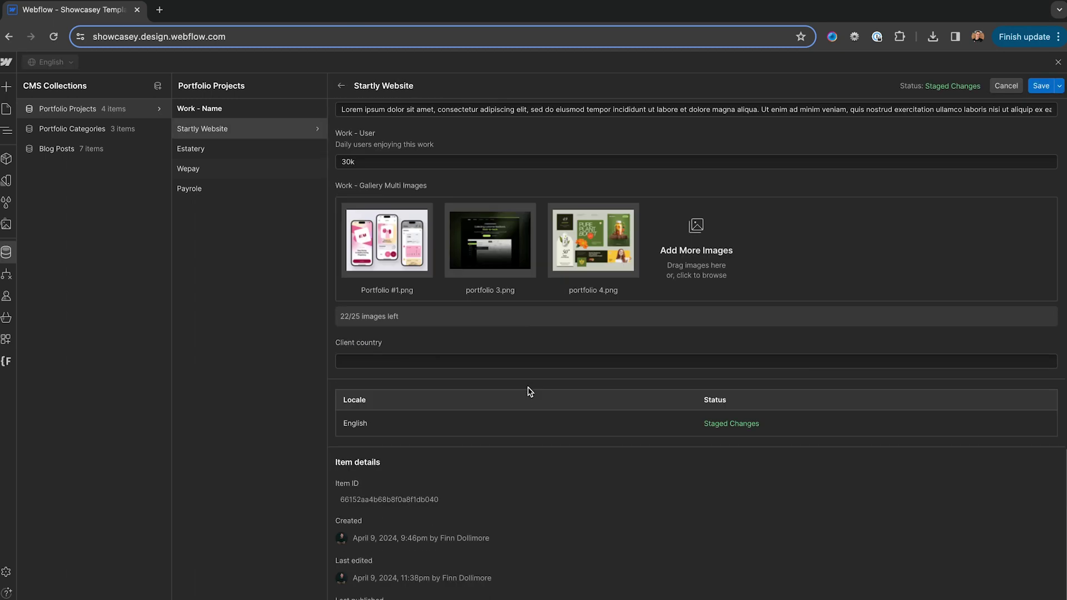
click(388, 359)
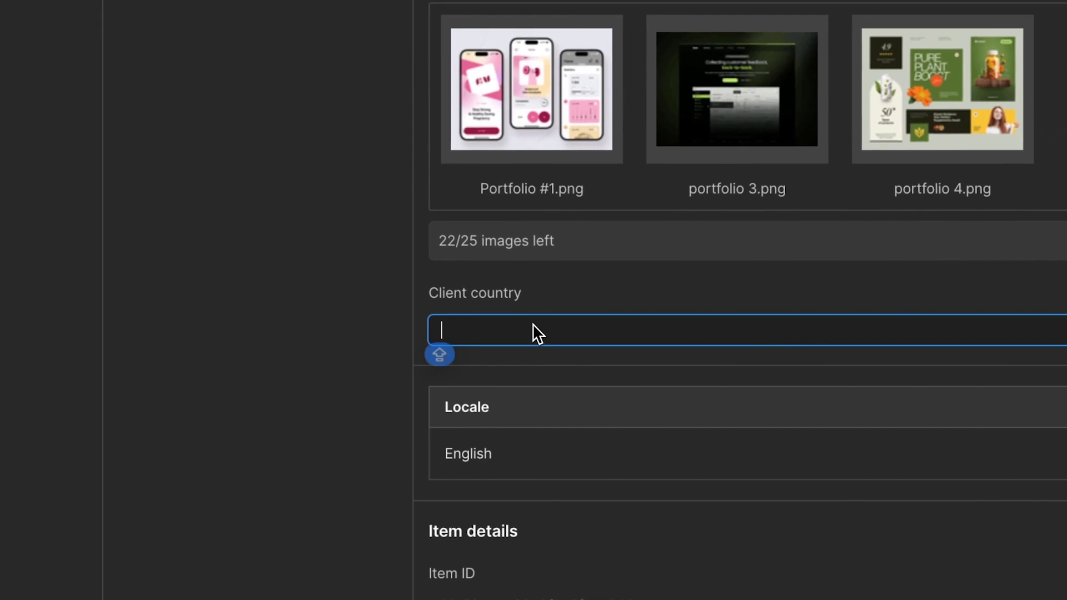
text(U)
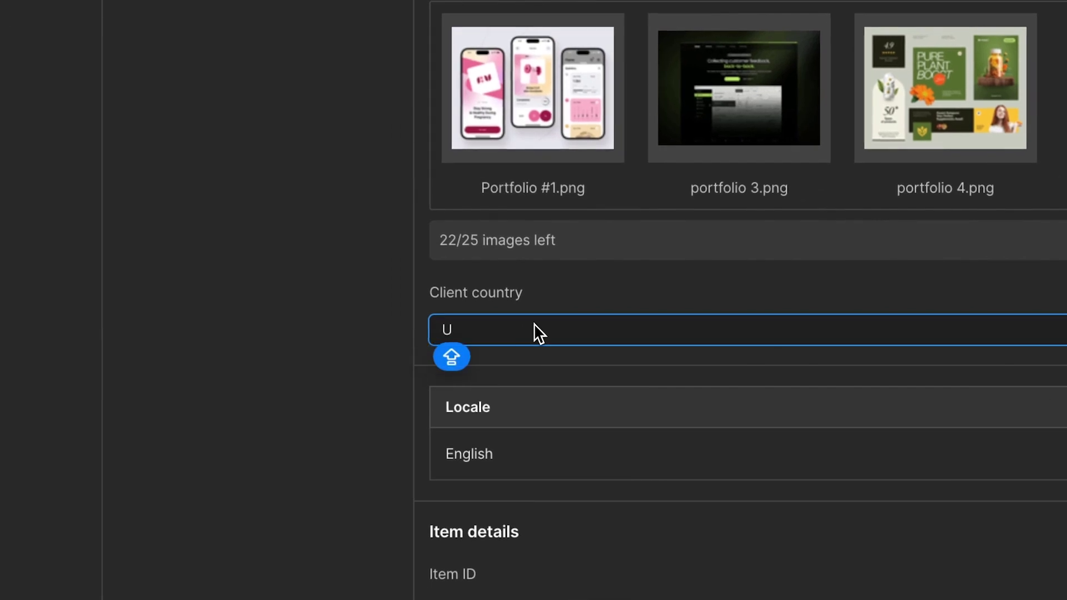
text(nited states)
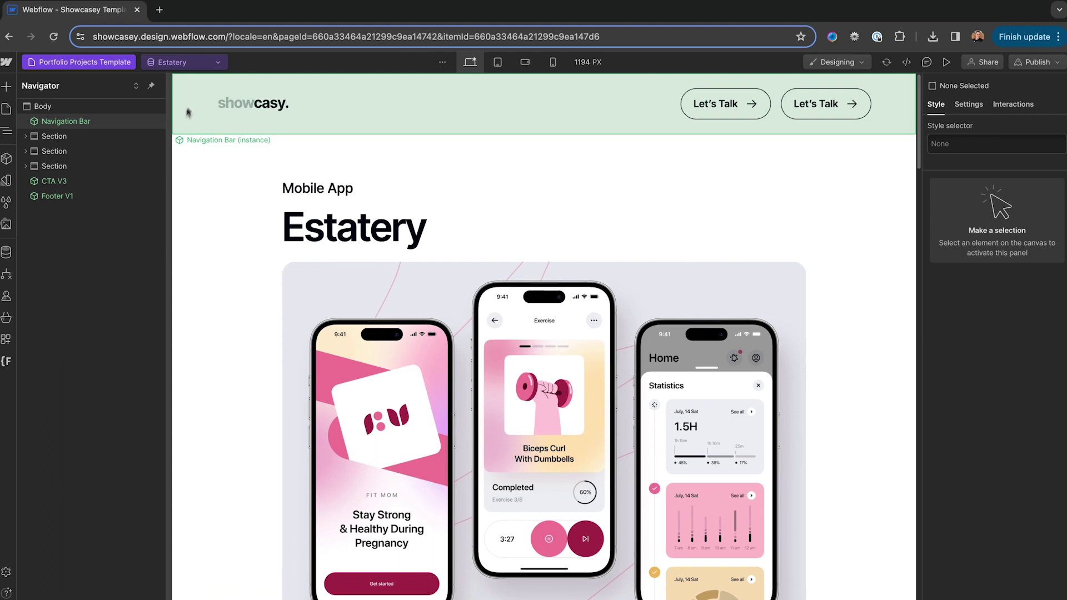
Show the Startly Website project on the Portfolio Projects template
click(199, 65)
click(185, 109)
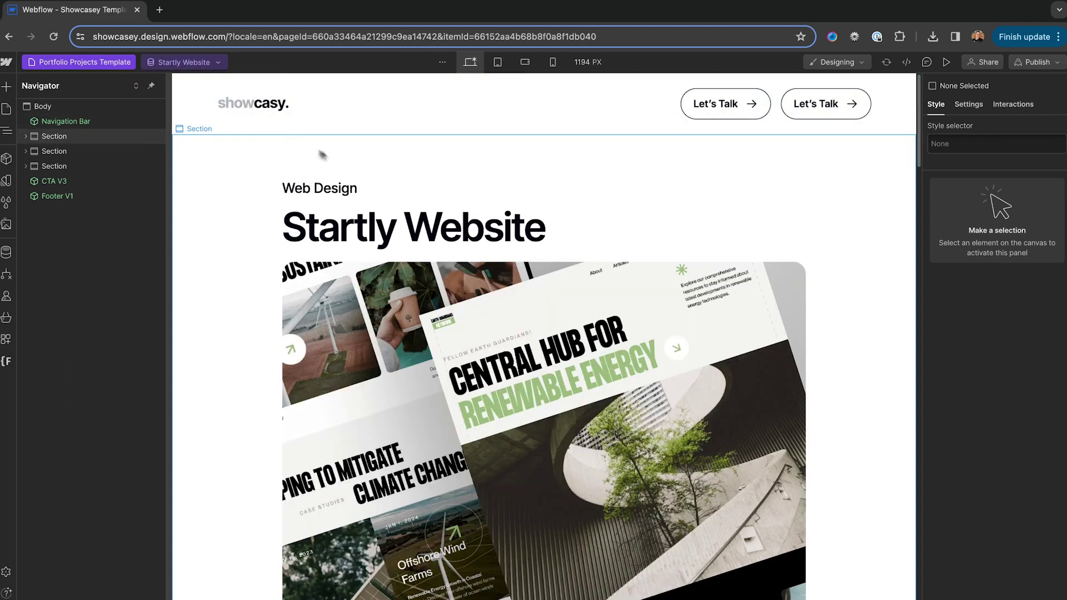
scroll(420, 338, down, 4)
scroll(420, 338, down, 4)
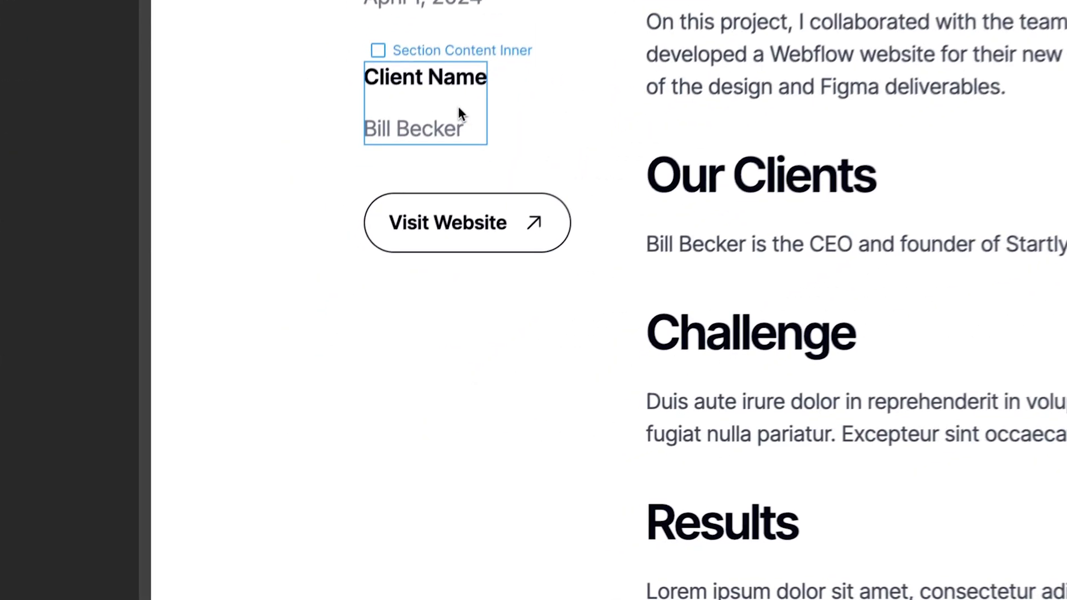
Duplicate the Client Name details block and relabel the copy as Client country
click(458, 109)
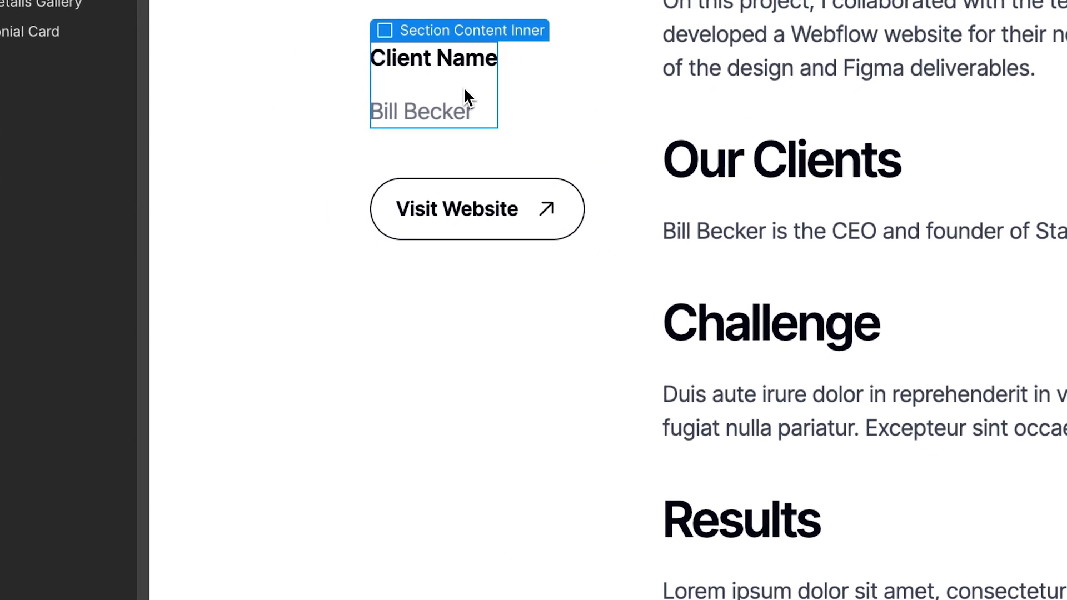
key(ctrl+d)
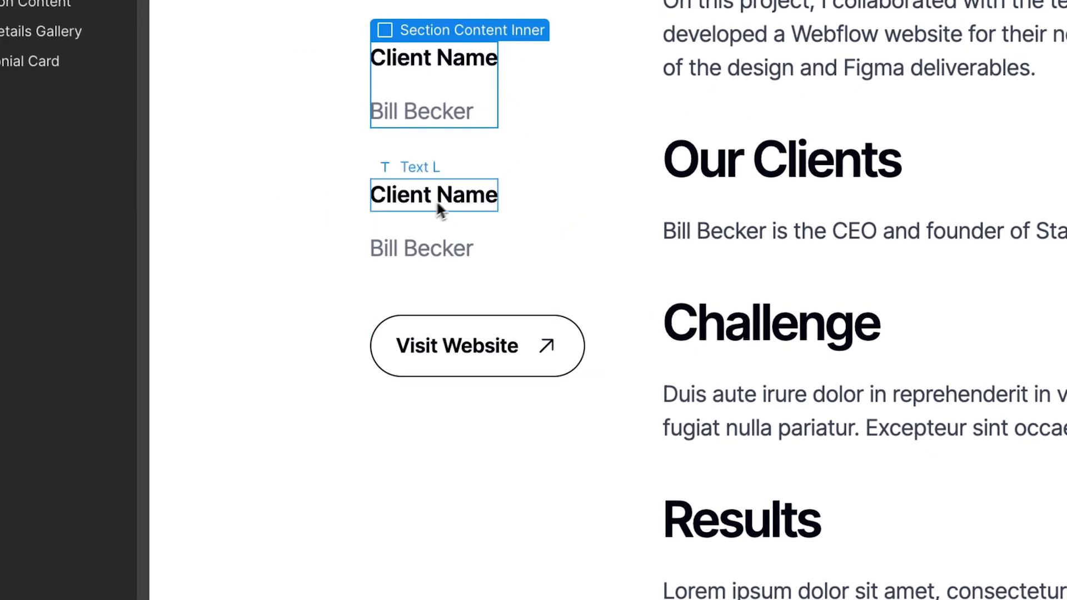
double_click(438, 205)
double_click(470, 195)
text(country)
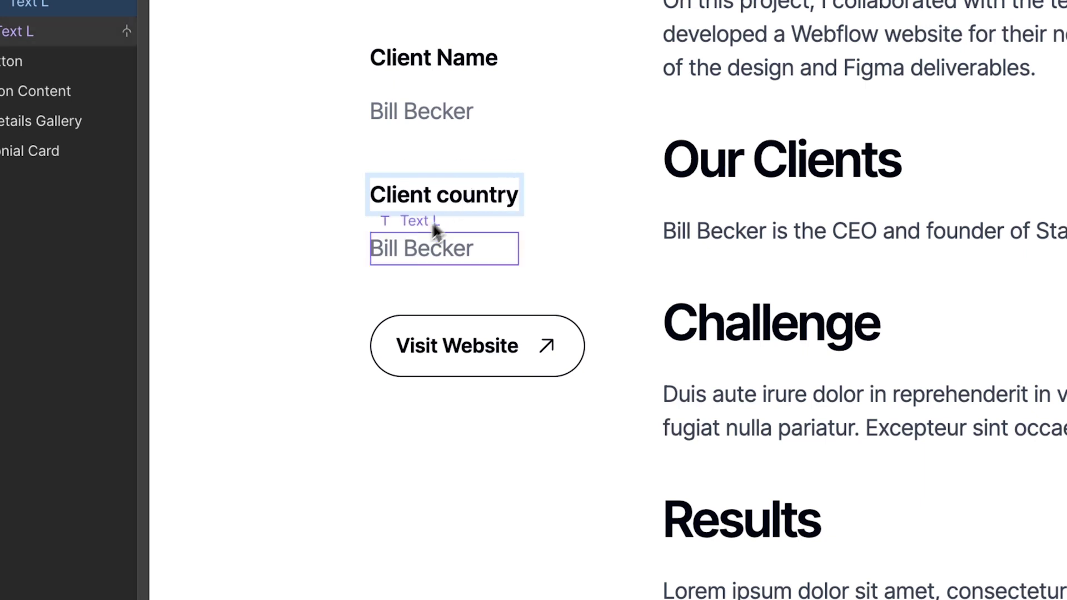
Bind the copied value text to the Client country collection field
click(416, 259)
click(483, 221)
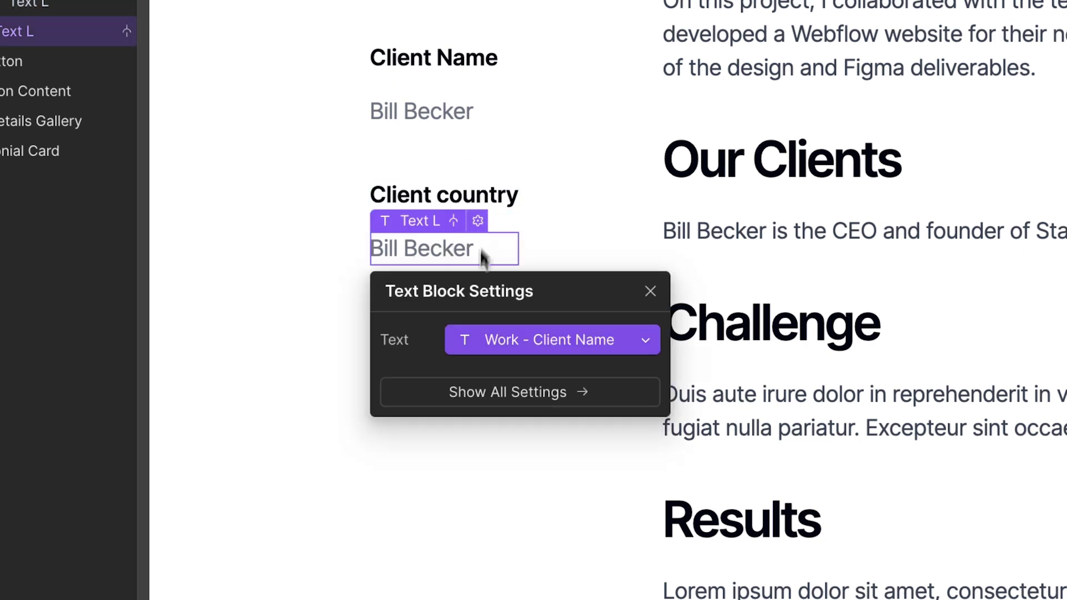
click(499, 341)
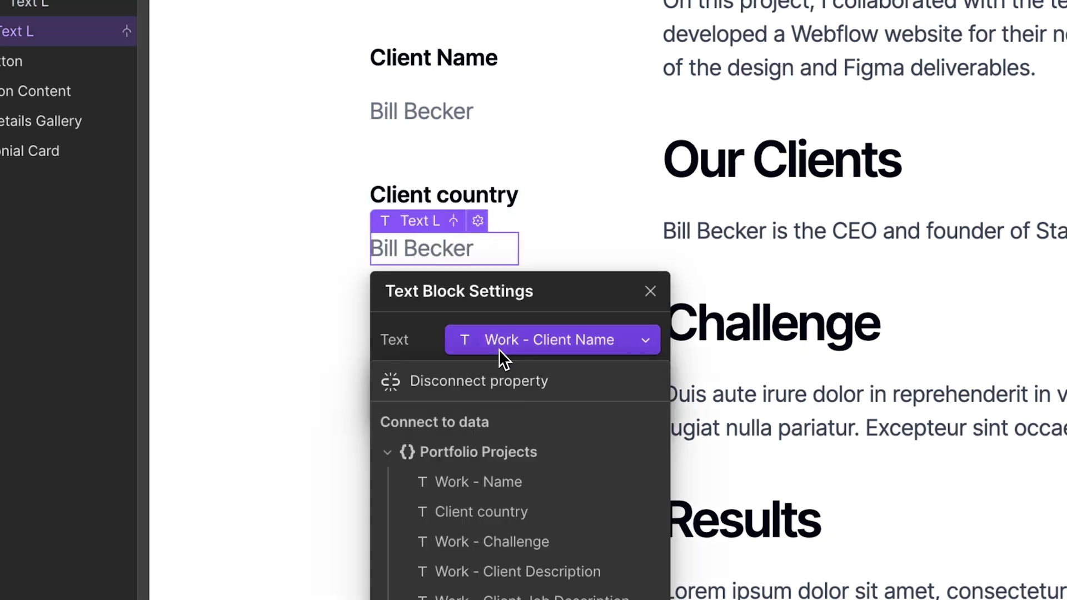
click(502, 519)
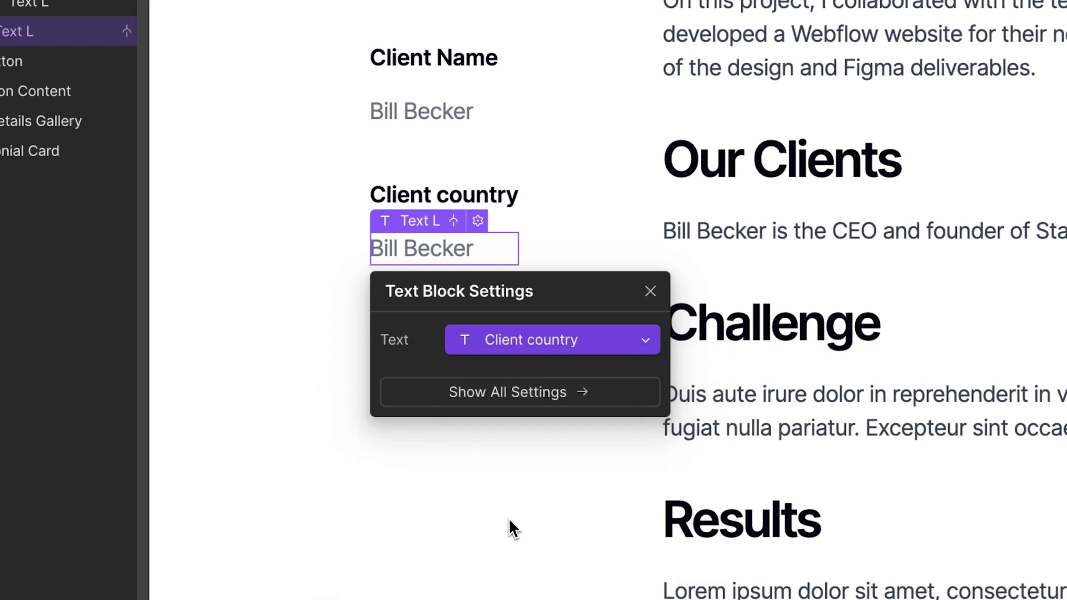
click(651, 291)
click(327, 403)
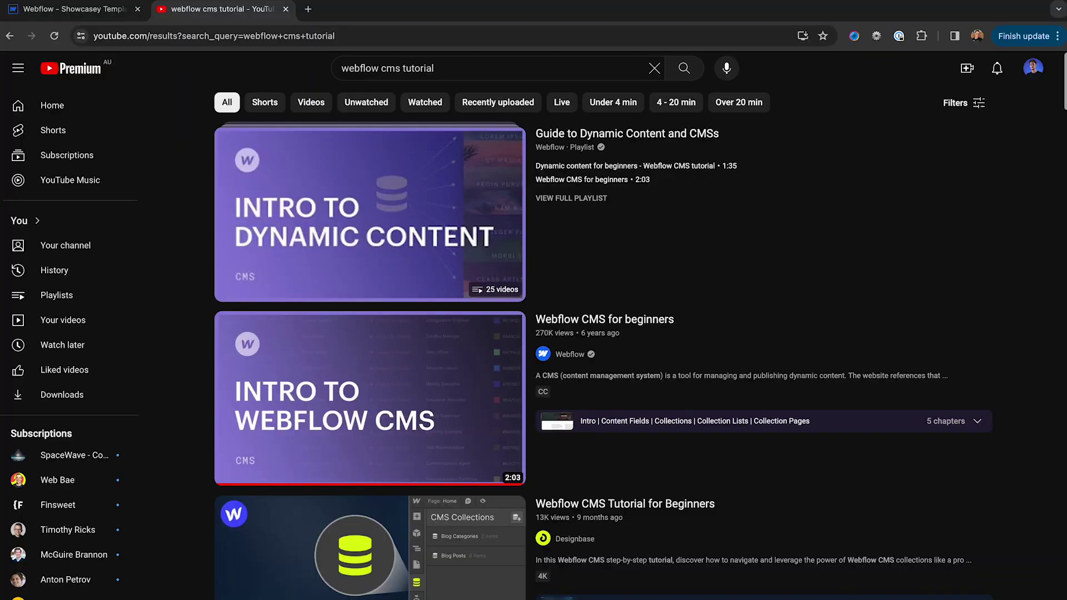
Scroll through the 'webflow cms tutorial' YouTube search results
scroll(603, 342, down, 3)
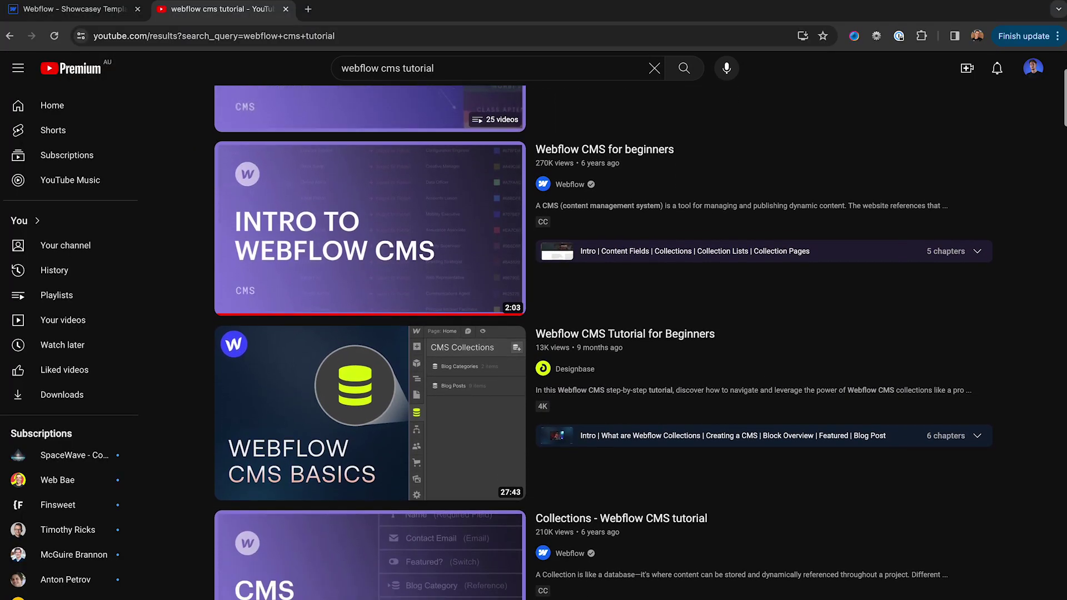
scroll(603, 342, down, 3)
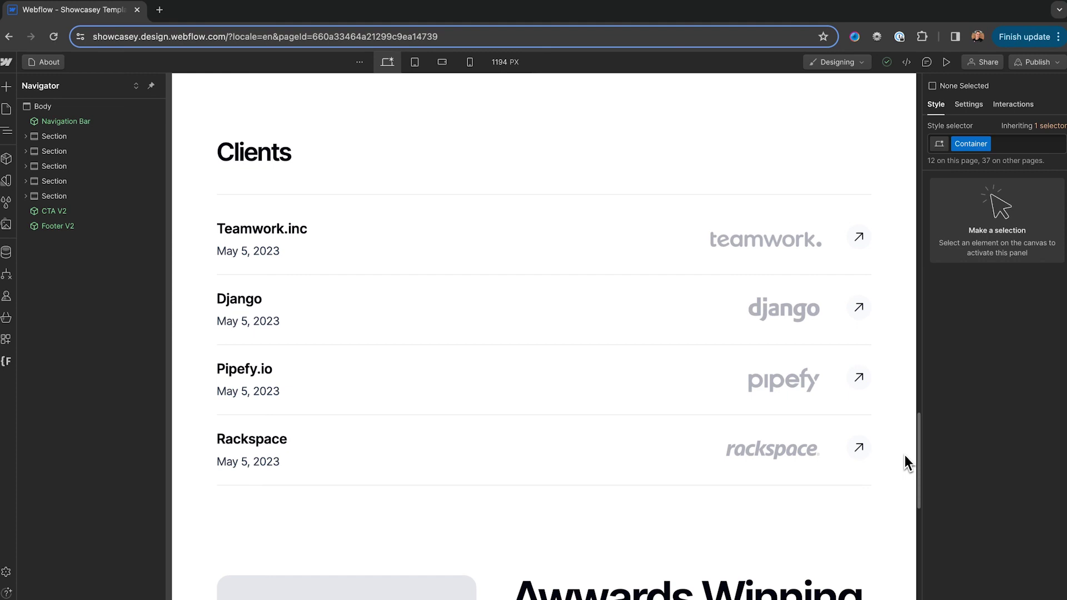
Select the Clients section on the About page, then switch to the Home page
click(188, 121)
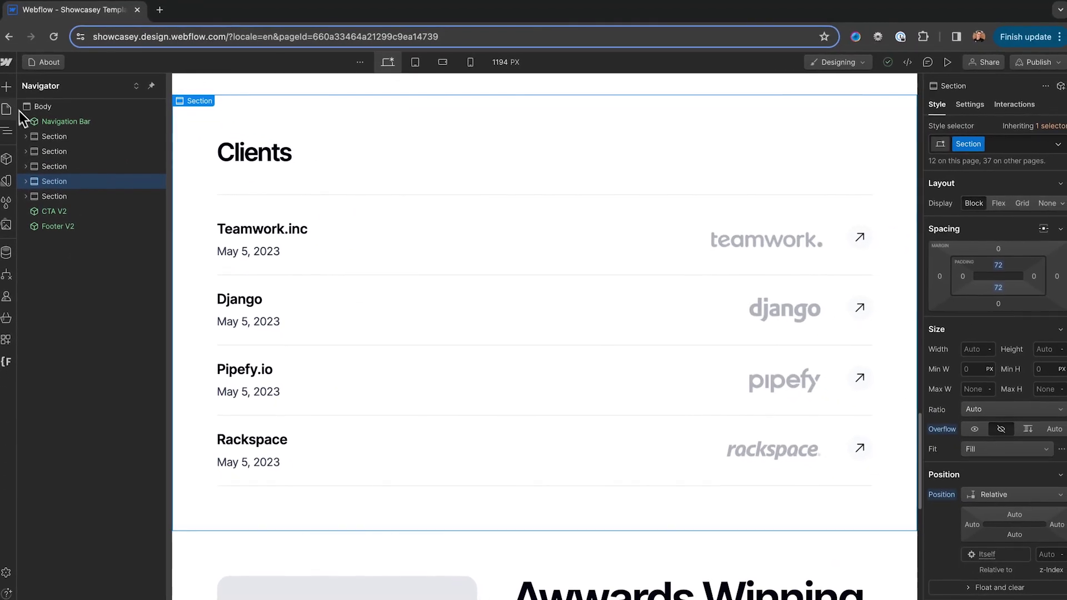
click(11, 107)
click(52, 159)
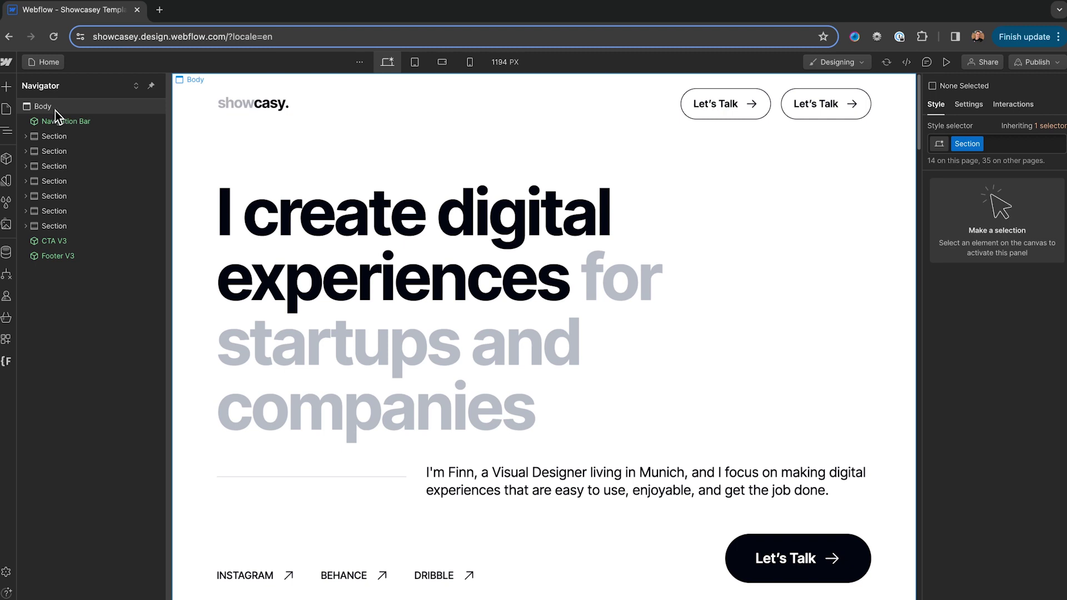
Paste the Clients section into the Home page, move it up, and delete the Awwards Winning section
click(55, 108)
key(ctrl+v)
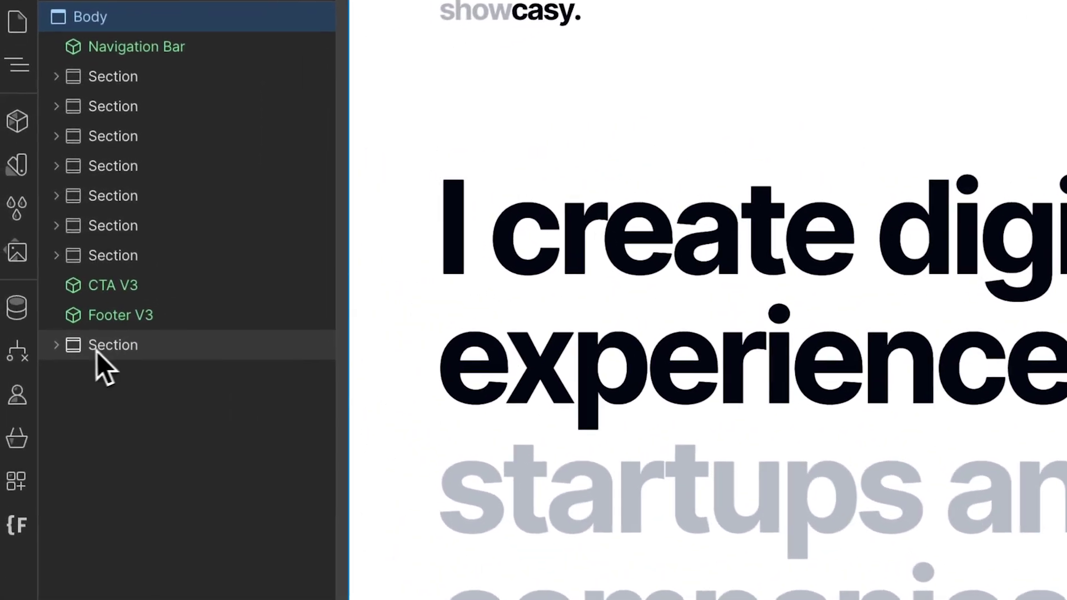
drag(62, 314, 56, 231)
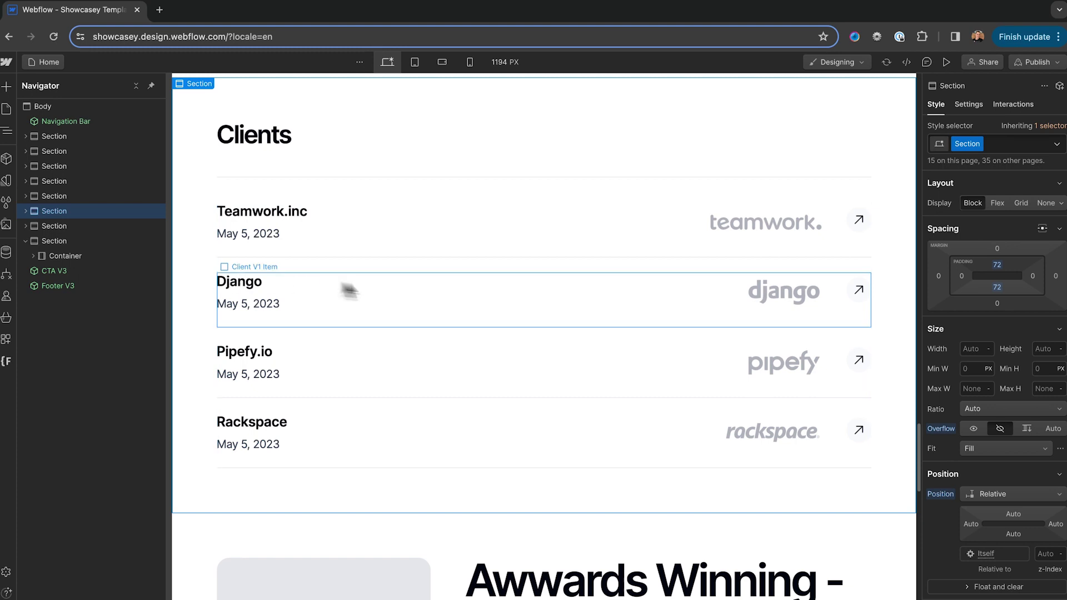
scroll(426, 294, down, 7)
scroll(426, 293, up, 1)
click(436, 202)
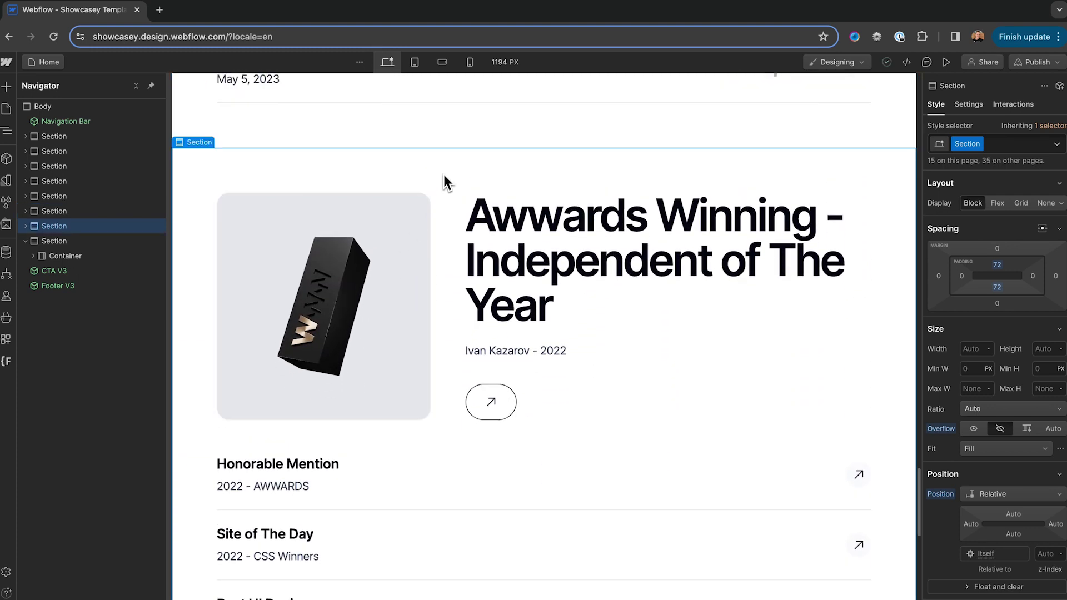
key(Delete)
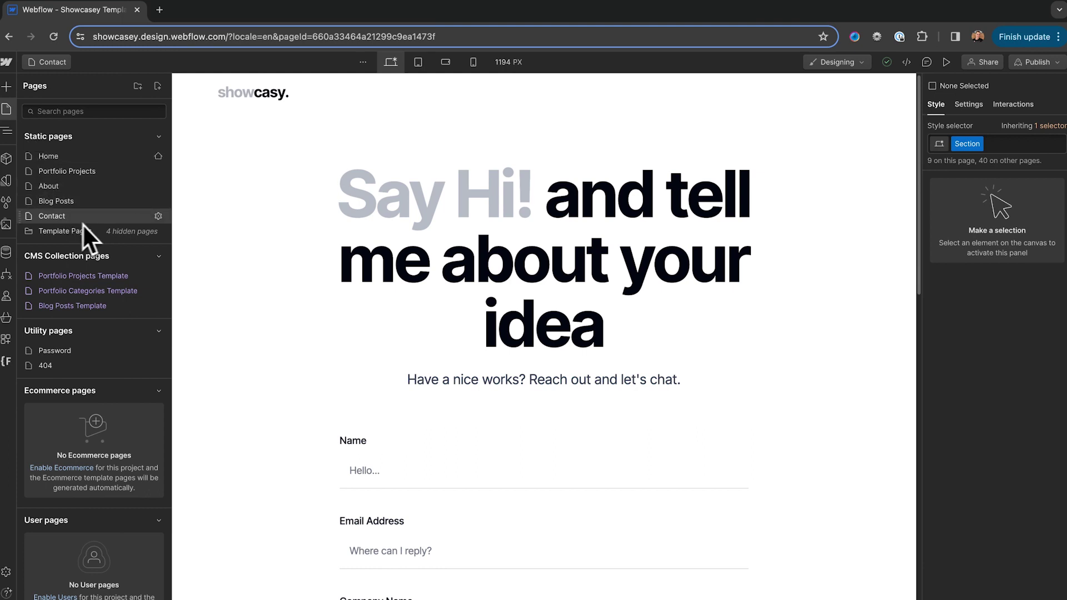
Select the whole Project type form row in the Contact page form
scroll(333, 344, down, 4)
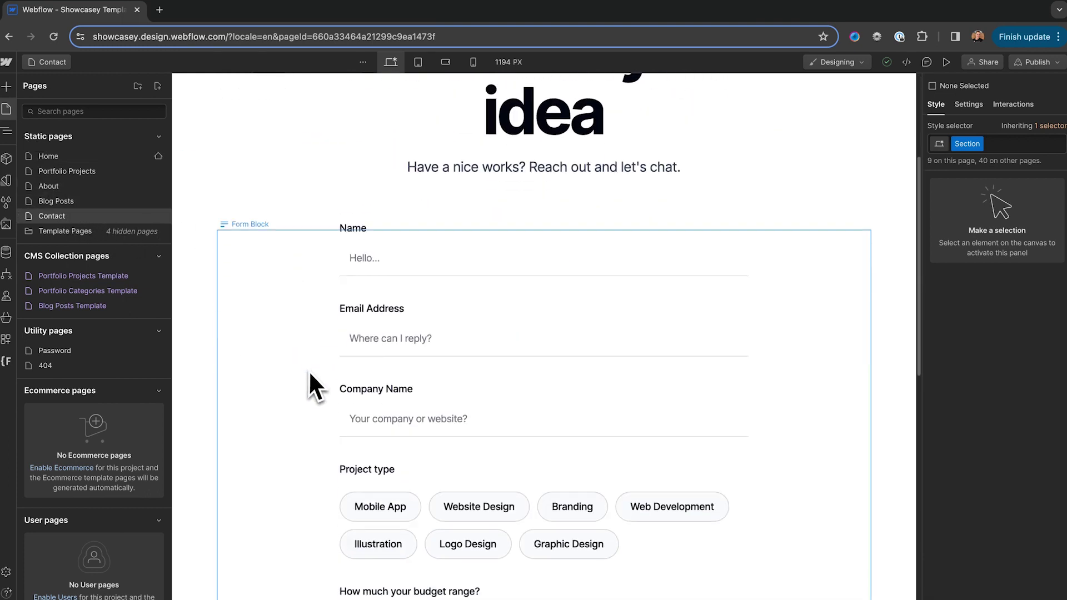
scroll(309, 370, up, 3)
click(310, 311)
scroll(277, 333, down, 1)
scroll(252, 348, down, 6)
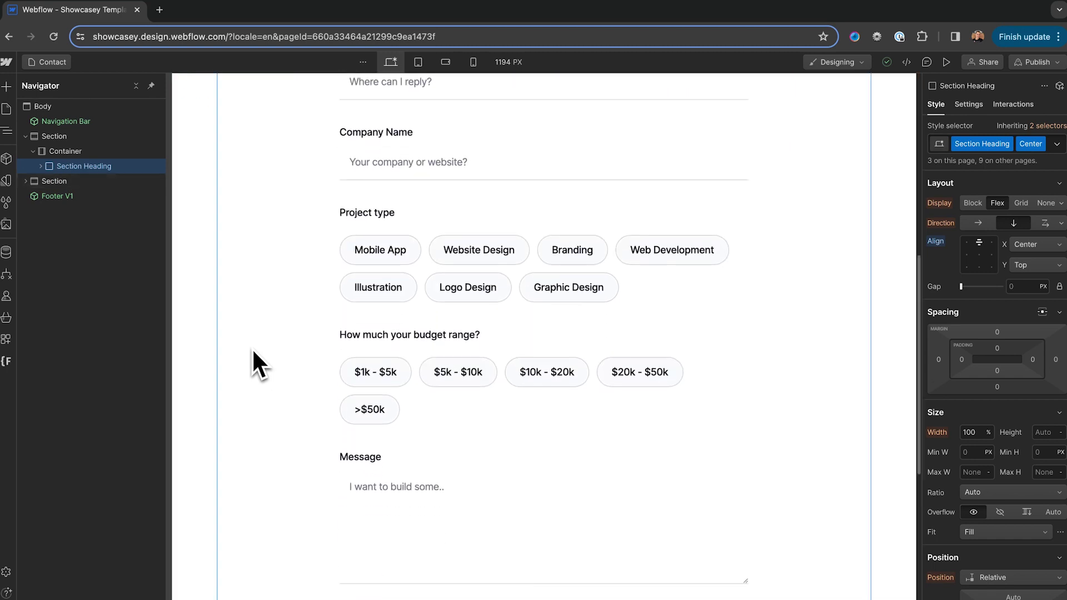
click(409, 229)
click(55, 286)
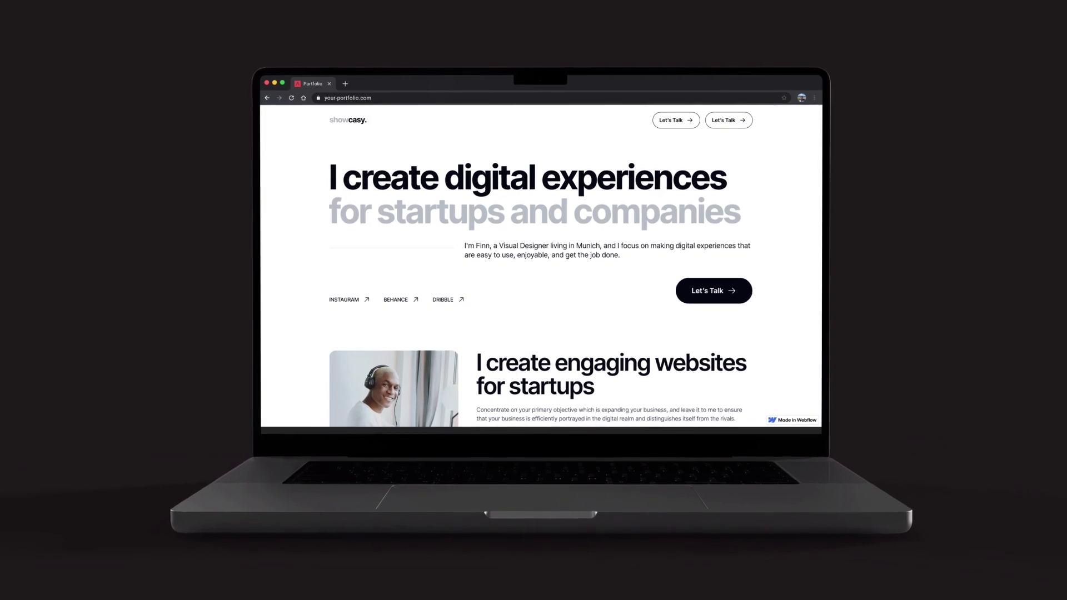
Retype the about-section heading as 'I create engaging website'
text(I create )
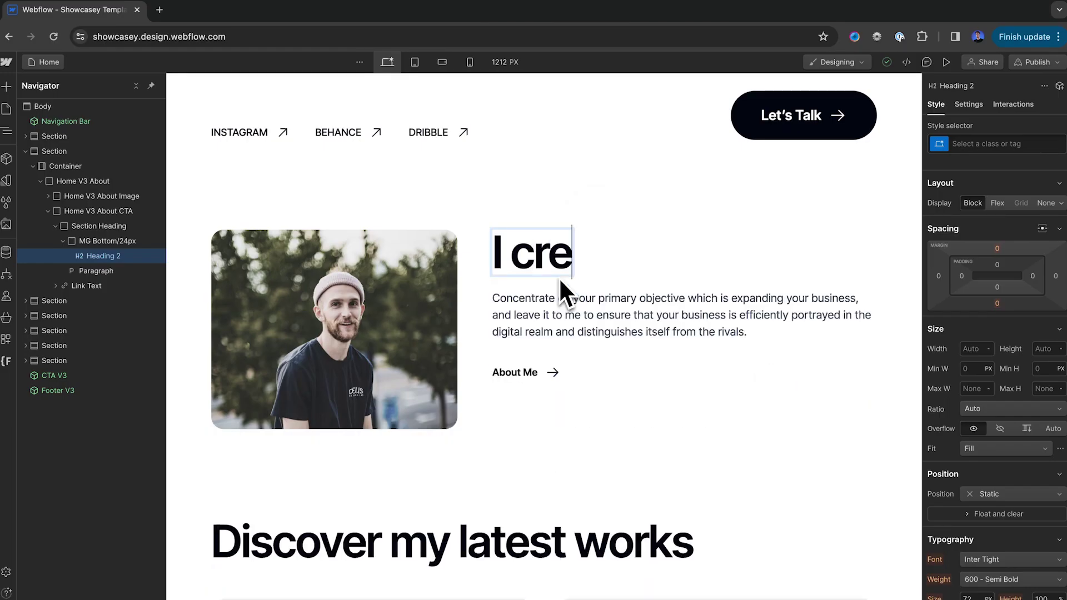
text(engaging website)
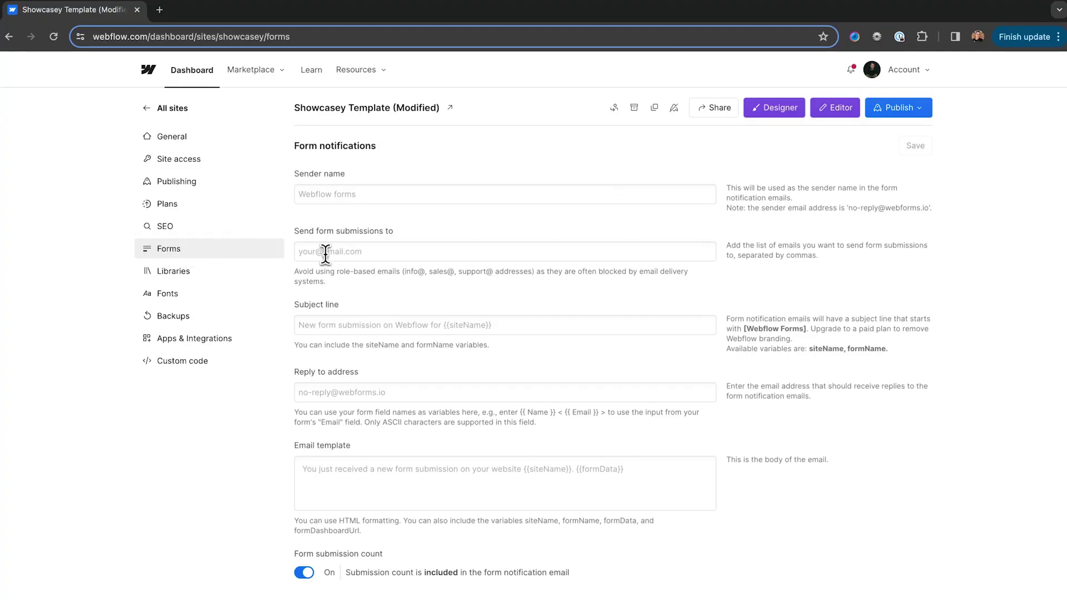
Enter the designer's e-mail address as the form submission recipient in Site settings > Forms
click(325, 255)
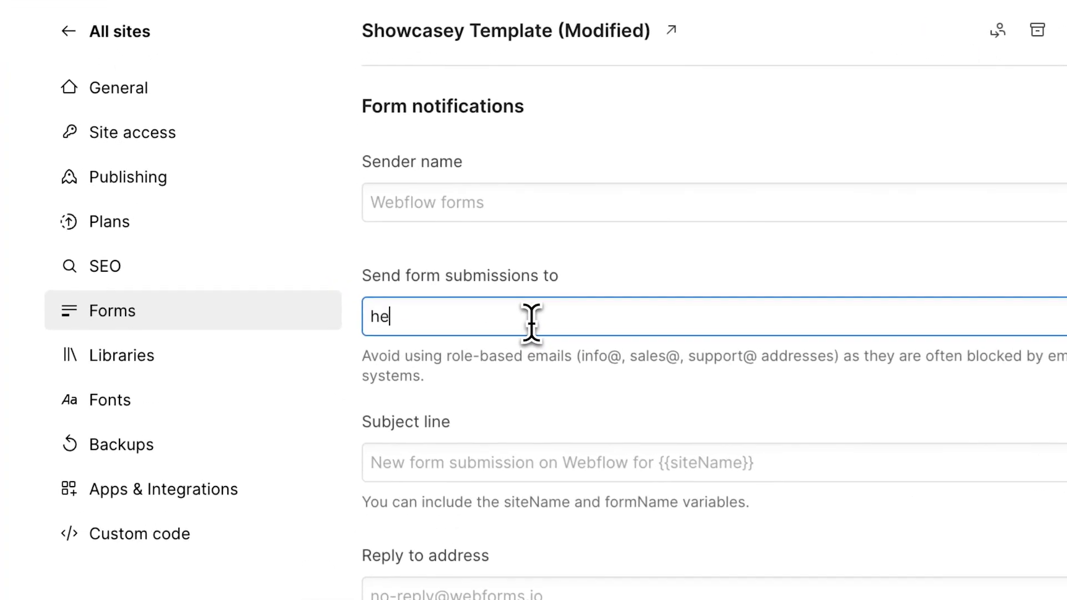
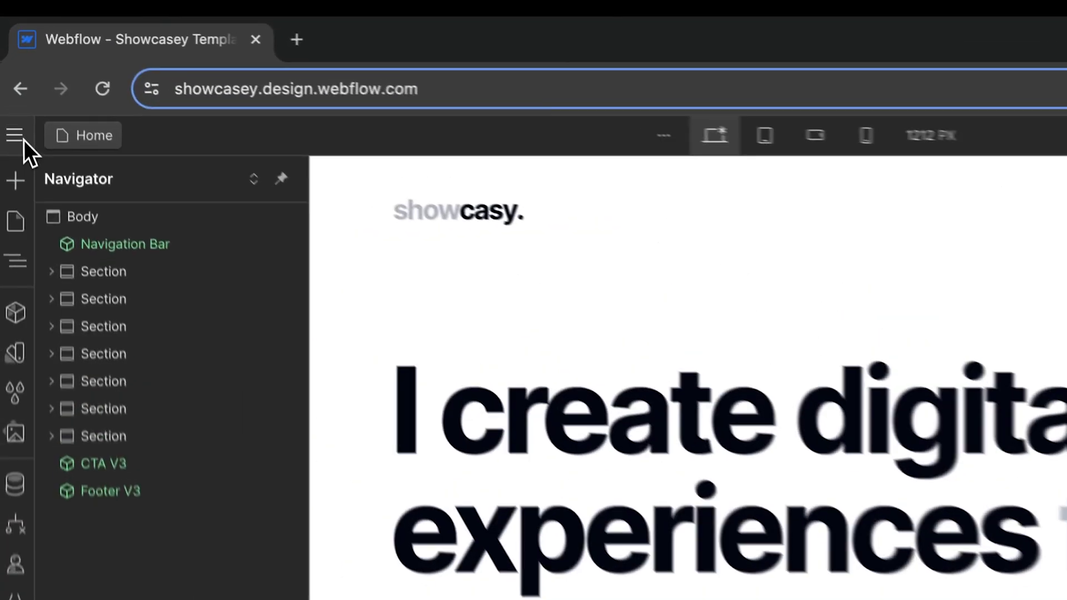
click(24, 141)
click(133, 207)
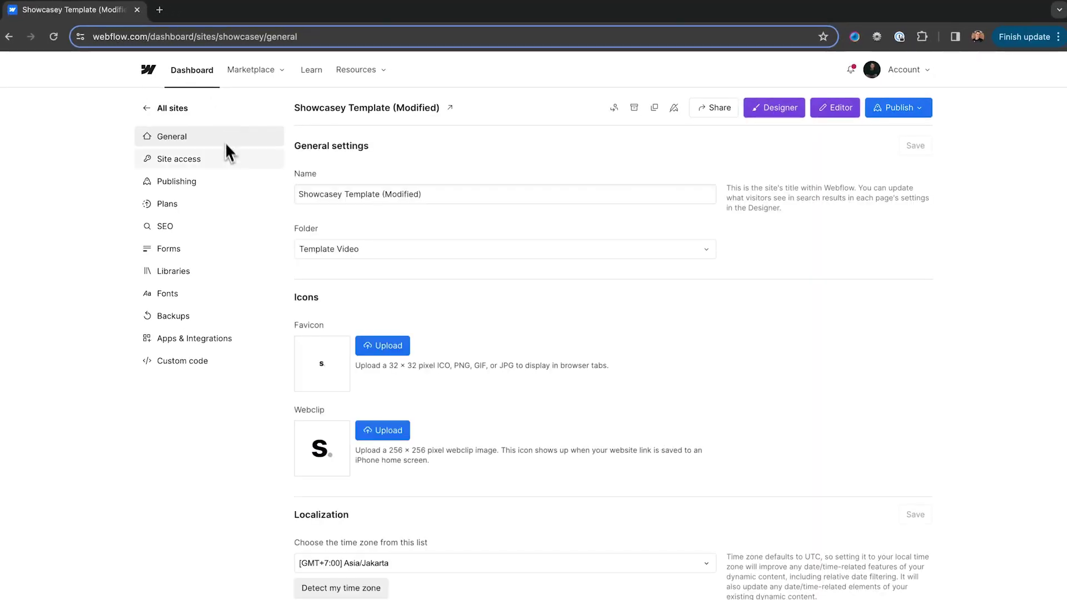
click(189, 253)
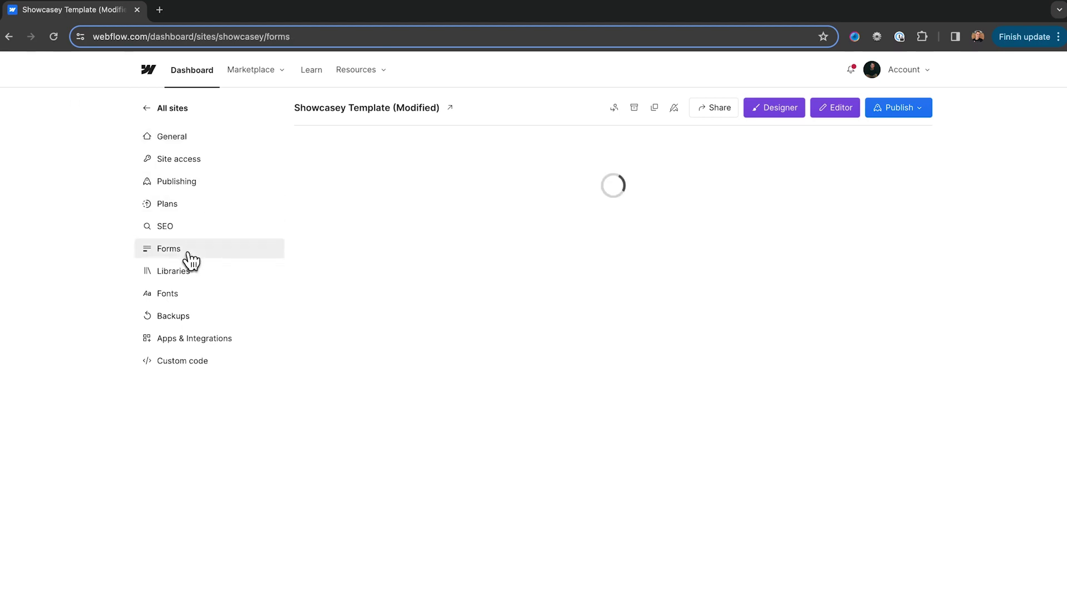
click(326, 253)
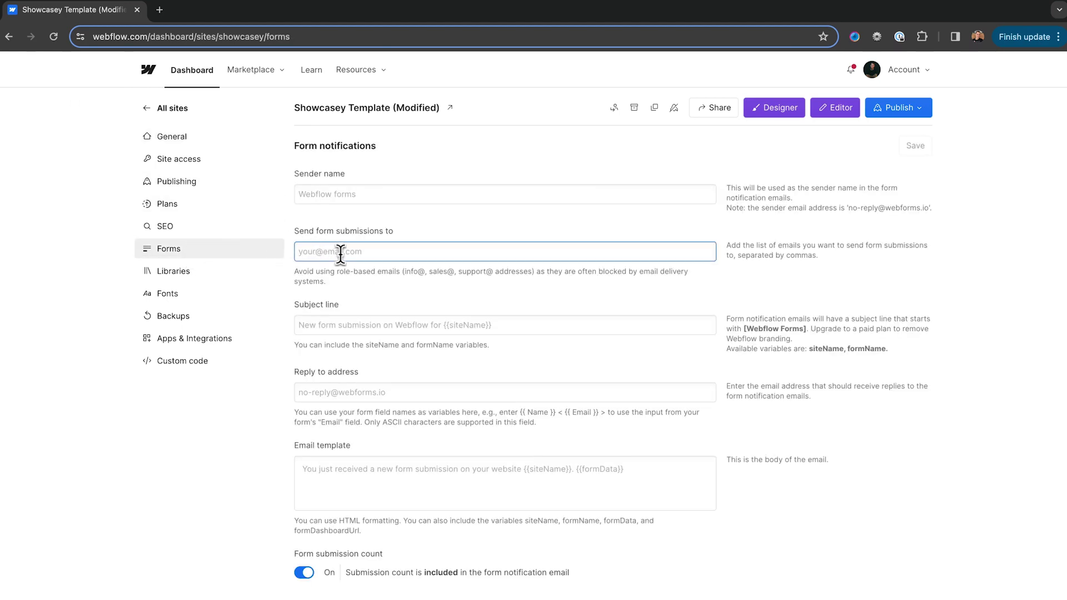
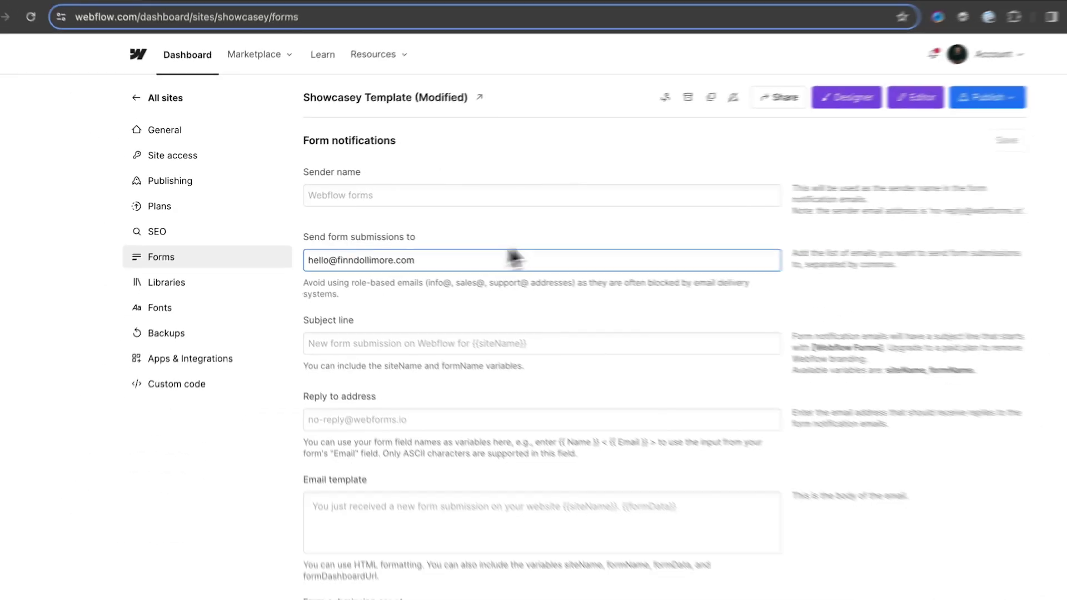
click(862, 283)
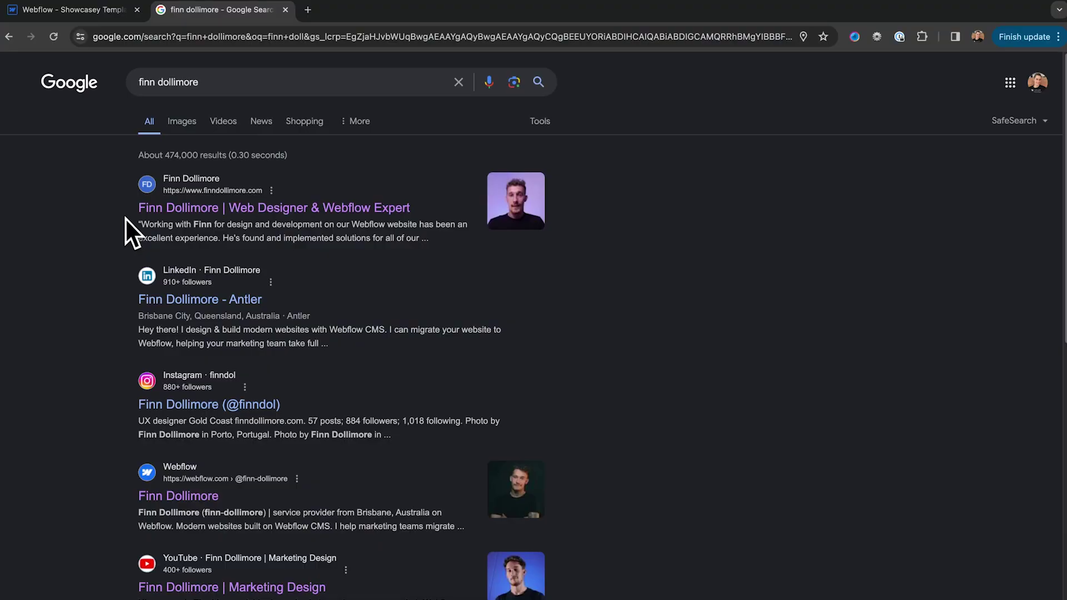
Highlight the title of the designer's website result in the Google search results
drag(123, 209, 406, 208)
click(745, 303)
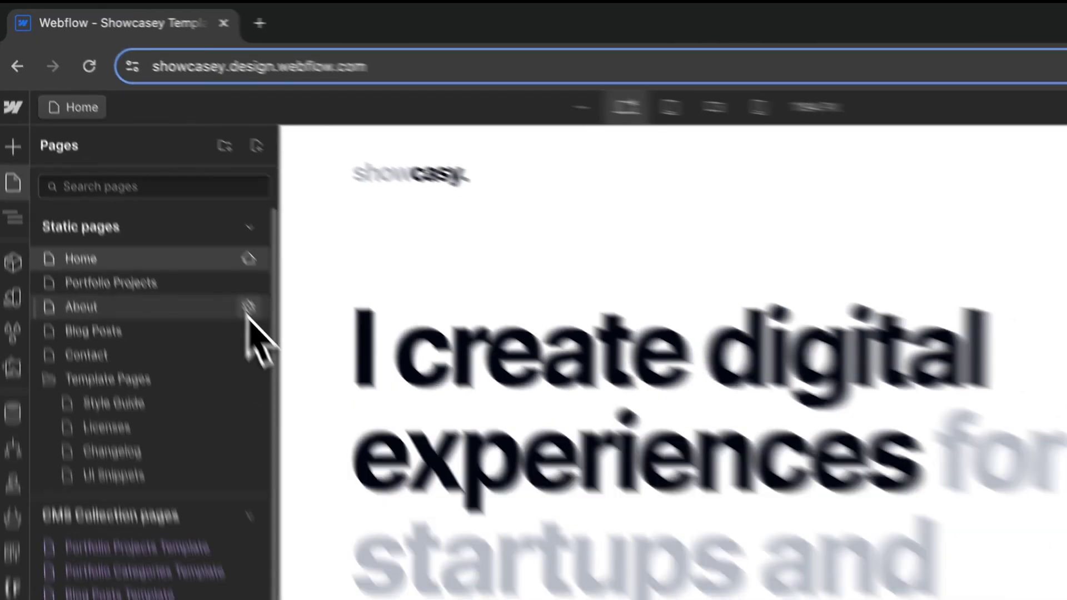
Set the About page title tag to the designer's name and meta description to 'I help tech companies redesign thier website for more conversions. Book a call now'
click(248, 306)
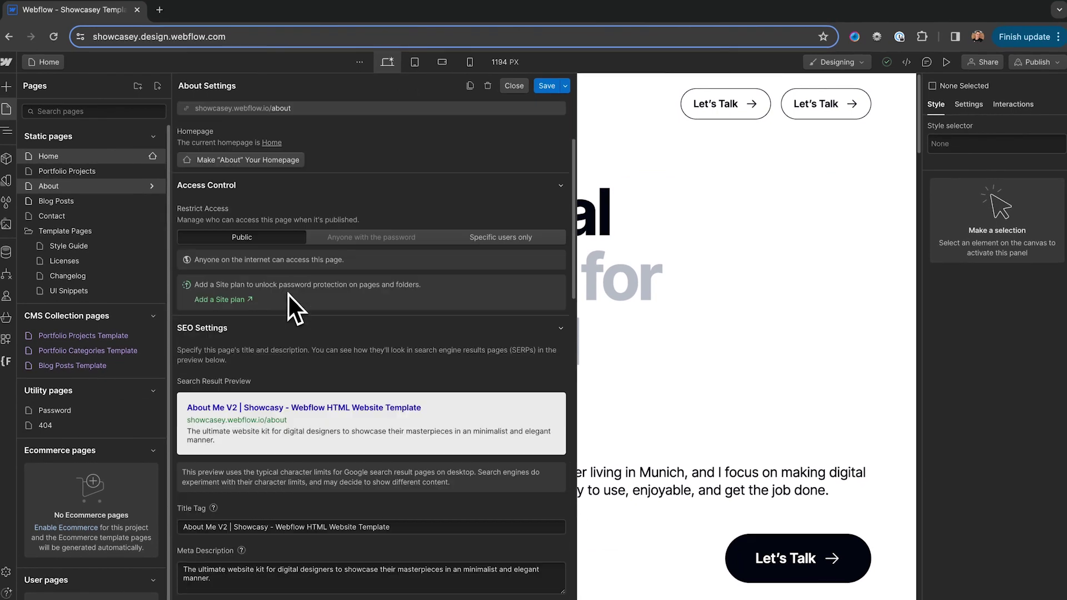
scroll(288, 294, down, 5)
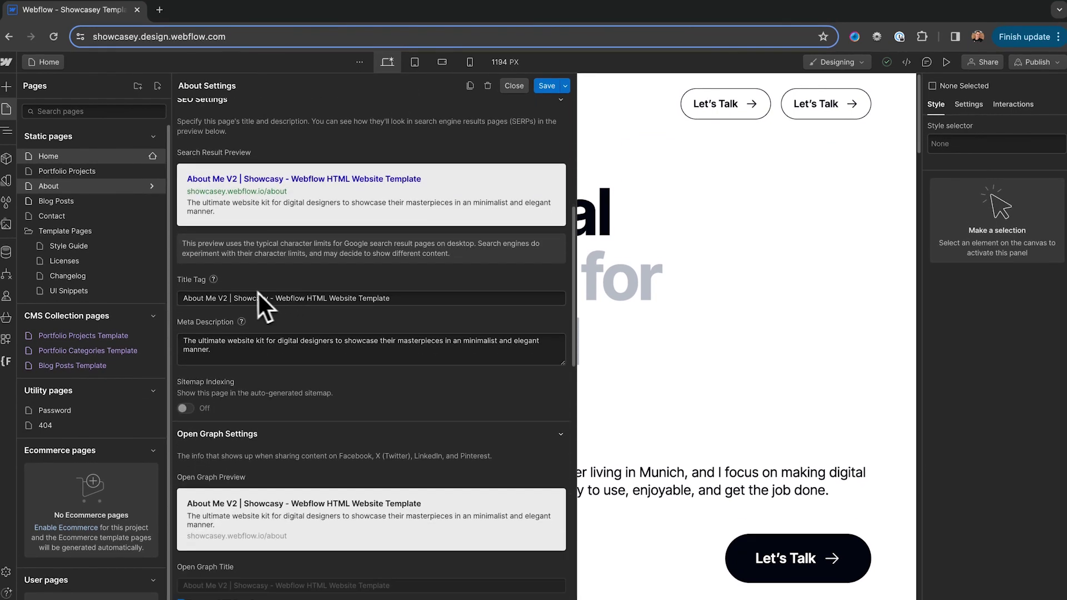
triple_click(249, 292)
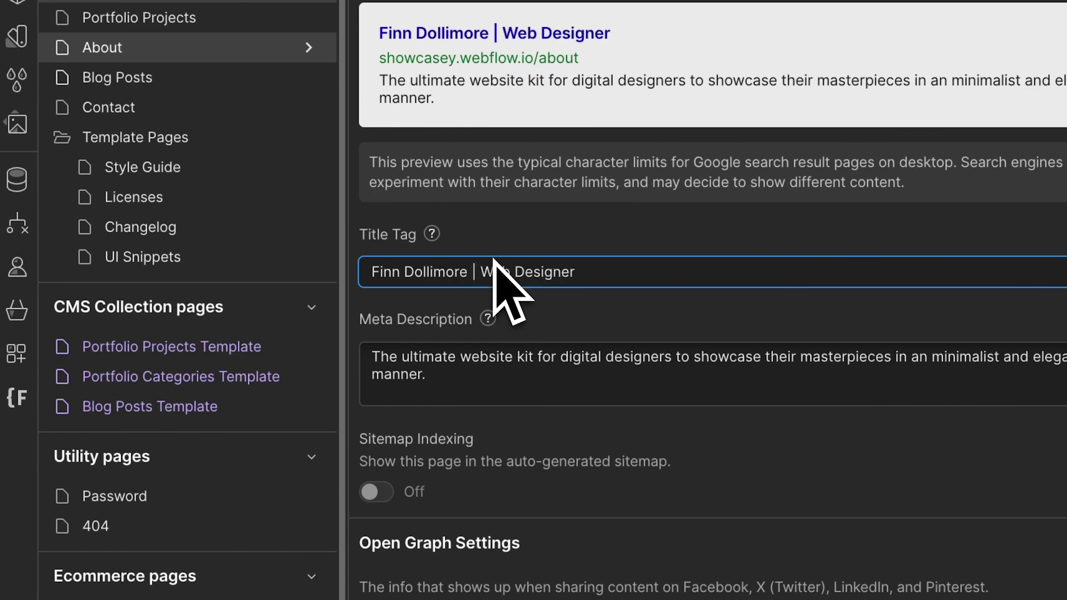
triple_click(371, 357)
key(BackSpace)
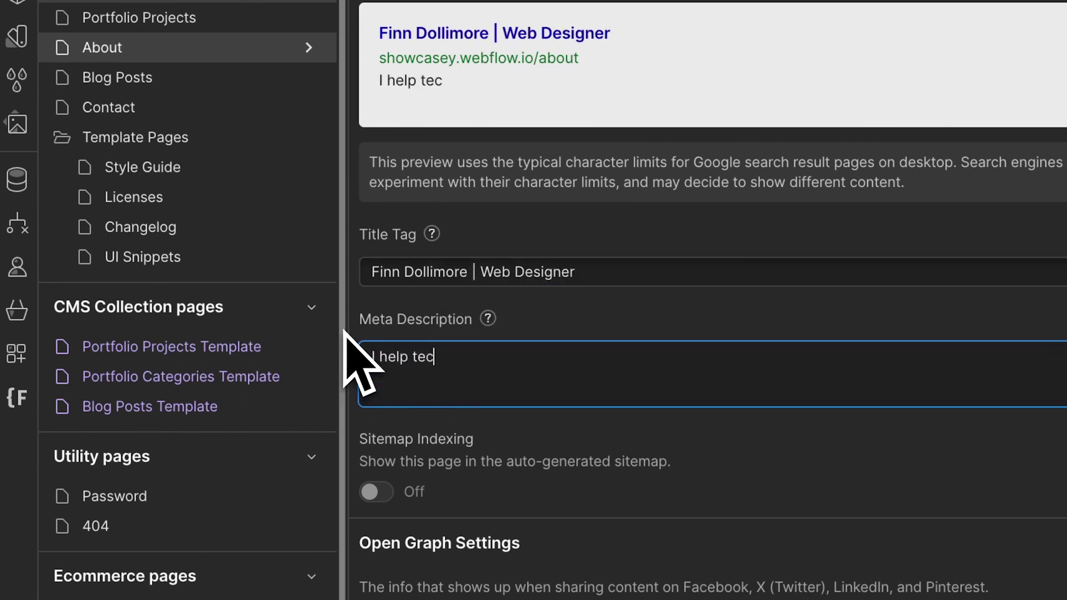
text(I help tech companies redesi)
text(gn thier website for)
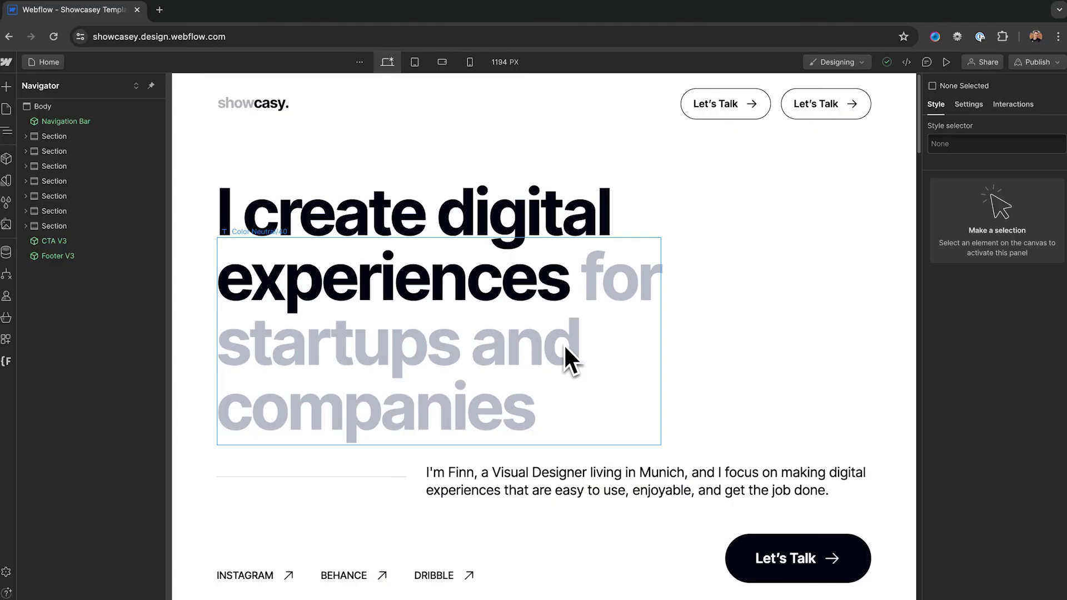
Show the site's Plans page with Starter, Basic, CMS and Business yearly pricing
click(7, 63)
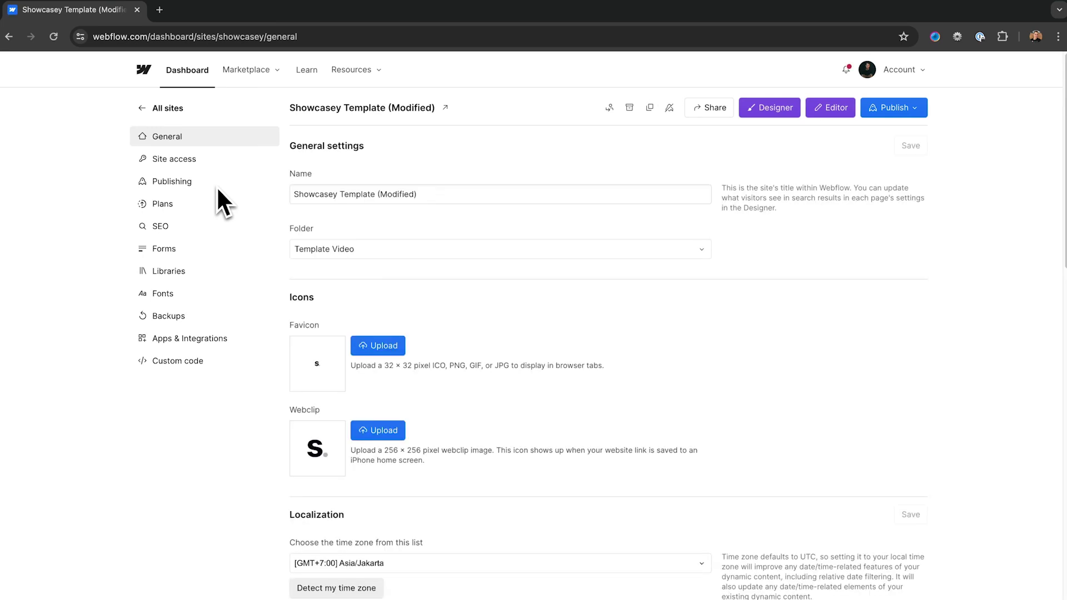
click(175, 206)
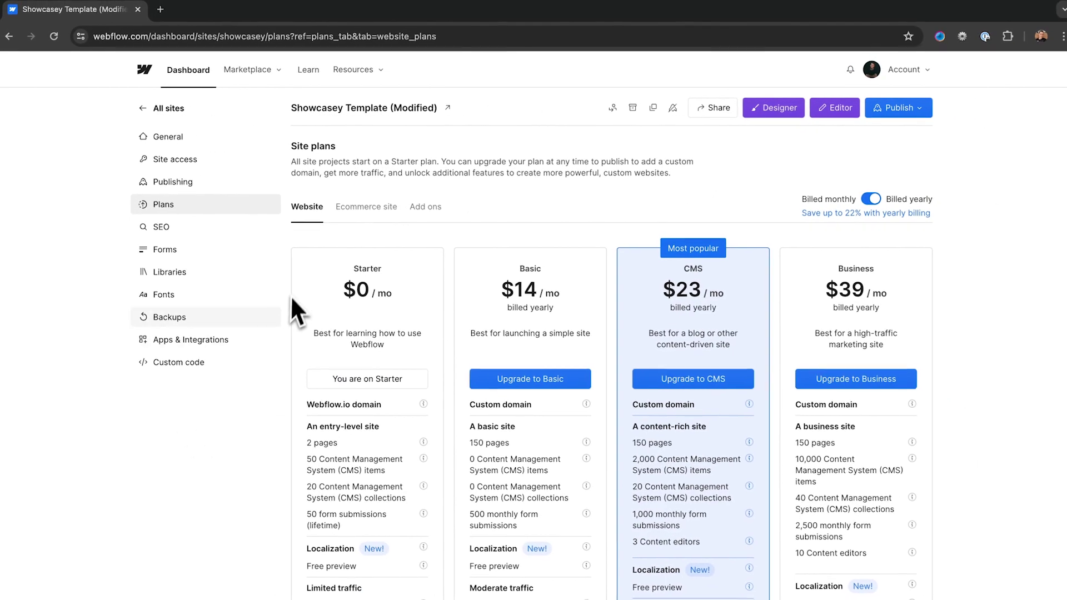
scroll(290, 401, down, 2)
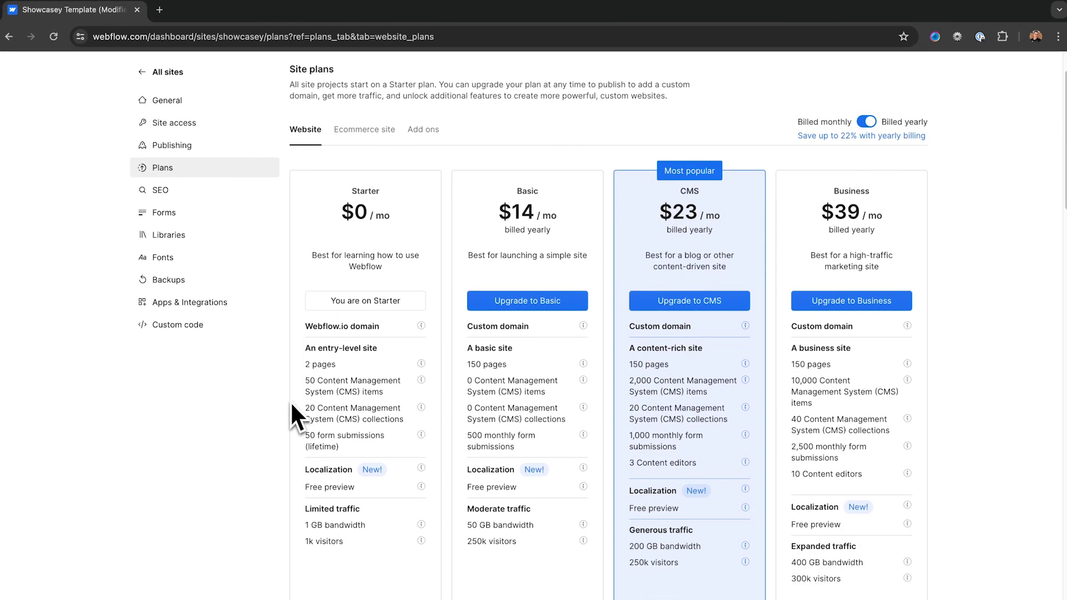